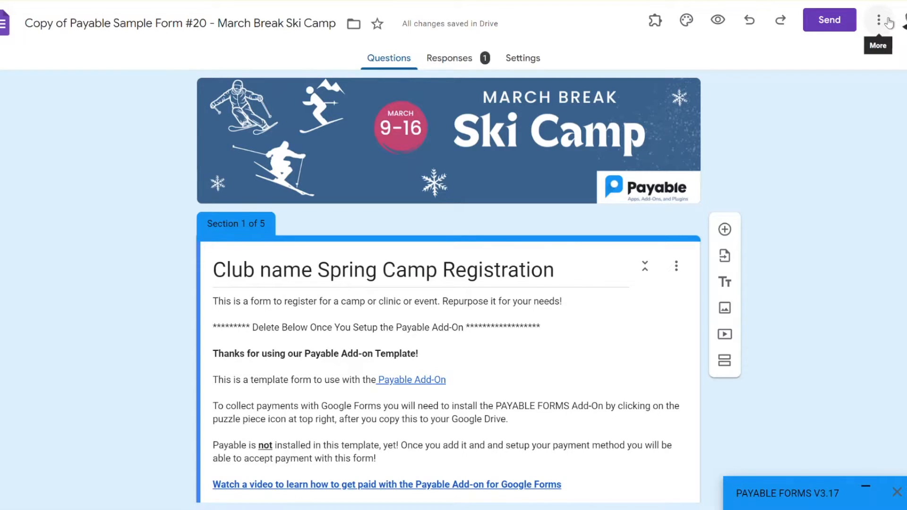
- Look up the Payable Forms add-on in the Google Workspace Marketplace, view its listing and return to the form
{"action": "left_click", "coordinate": [879, 21]}
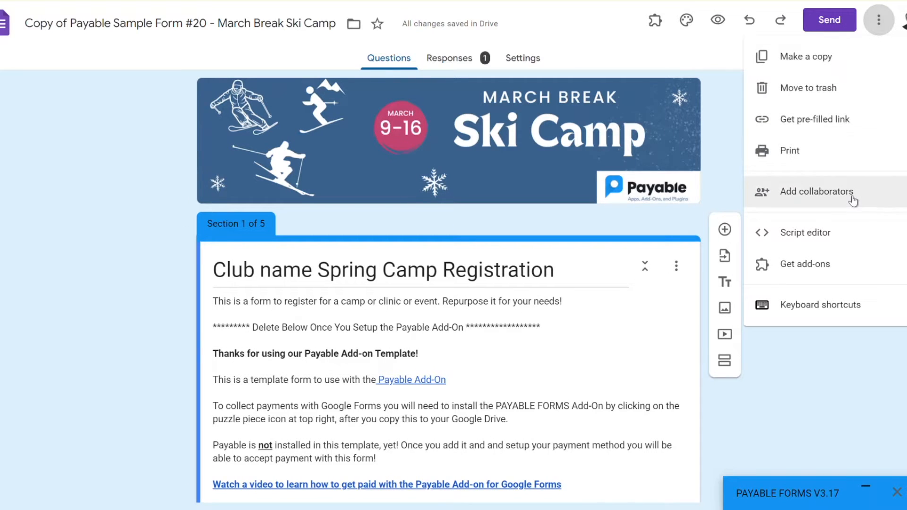
{"action": "left_click", "coordinate": [829, 264]}
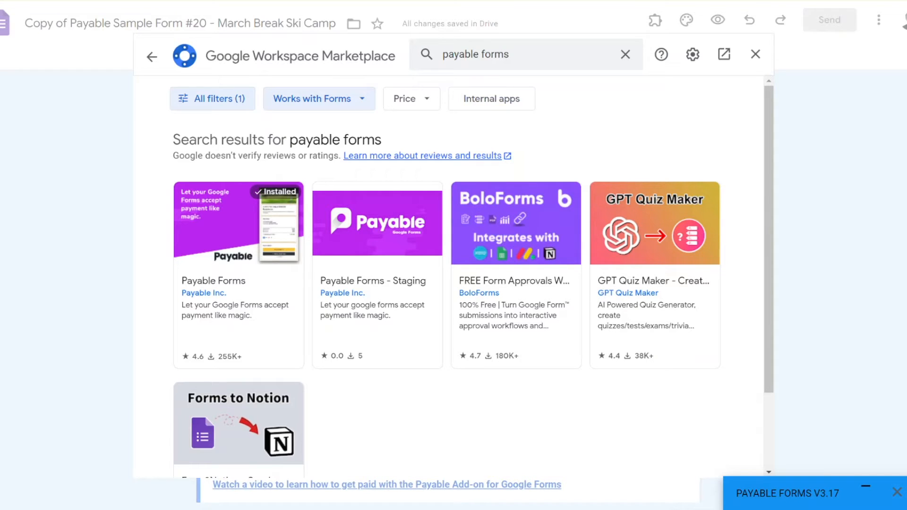
{"action": "left_click", "coordinate": [217, 237]}
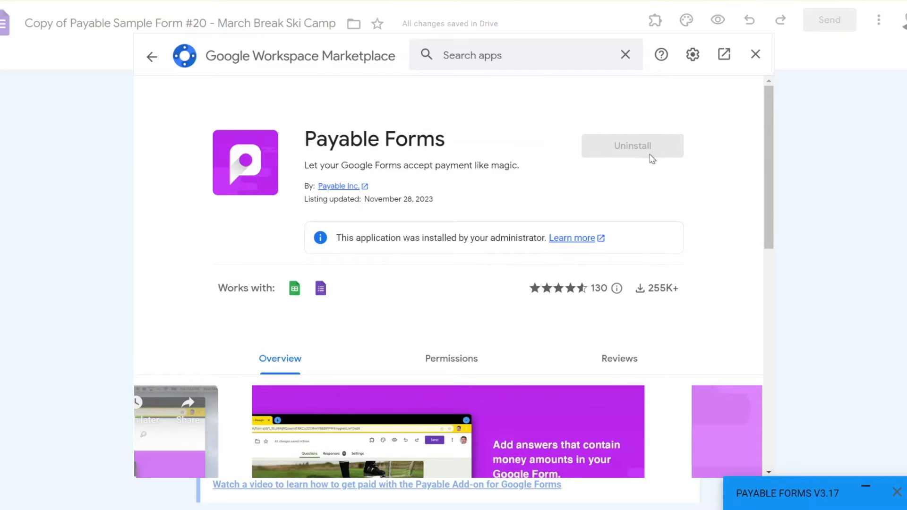
{"action": "left_click", "coordinate": [755, 54]}
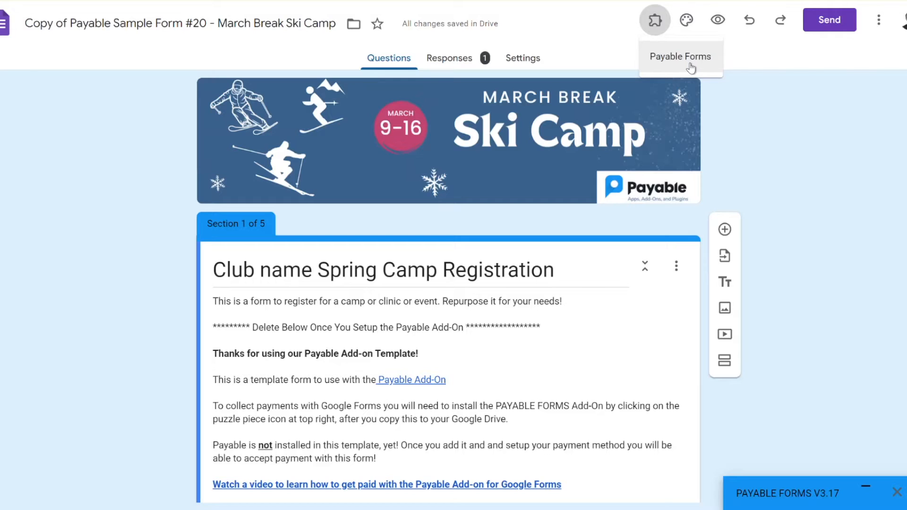
- Bring up the Payable Forms add-on's settings and show its Getting Started checklist
{"action": "left_click", "coordinate": [681, 56]}
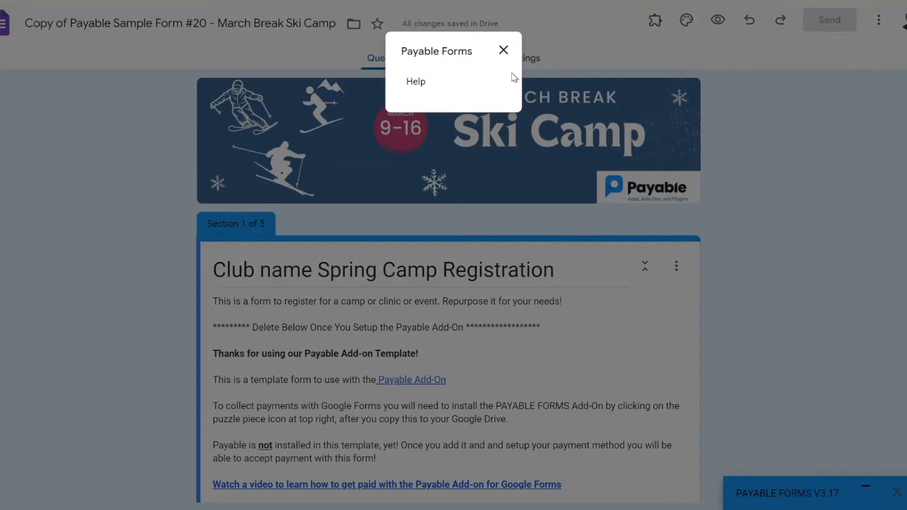
{"action": "left_click", "coordinate": [503, 50]}
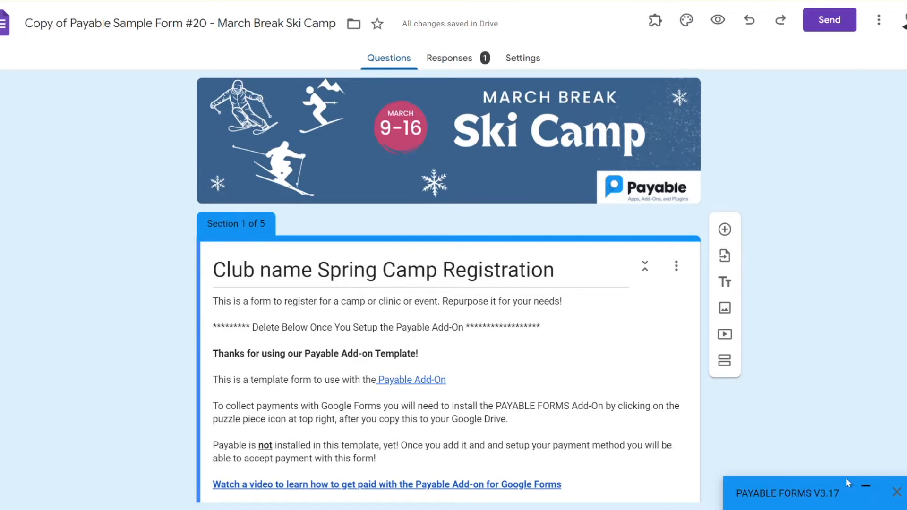
{"action": "left_click", "coordinate": [864, 489]}
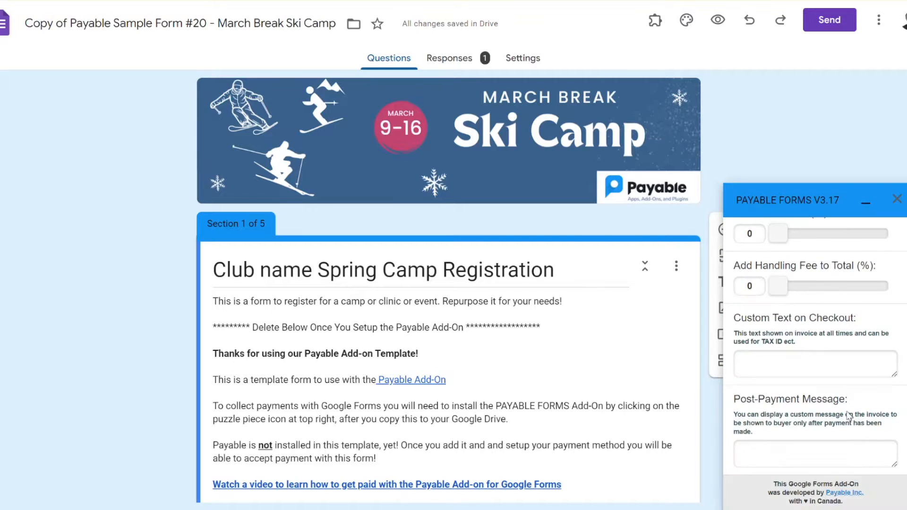
{"action": "scroll", "coordinate": [801, 343], "scroll_direction": "up", "scroll_amount": 3}
{"action": "left_click", "coordinate": [750, 235]}
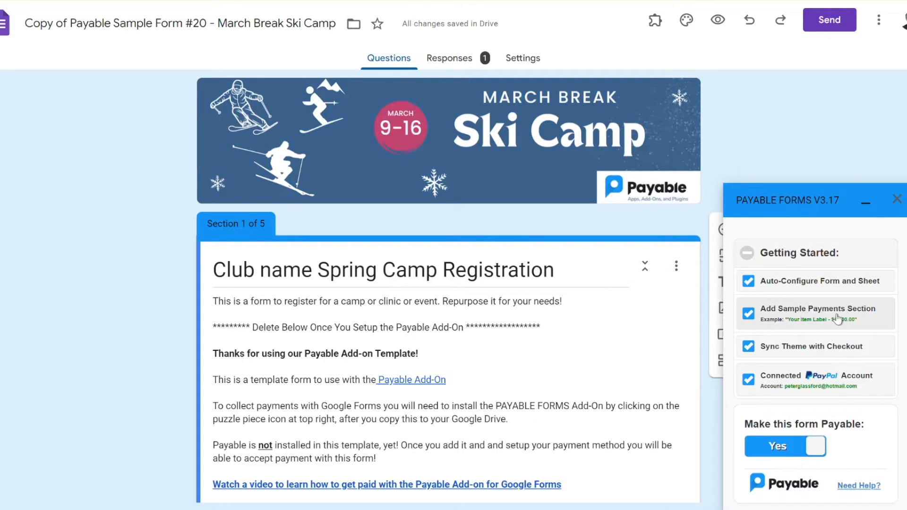
- Review the form's sections through to the sample payment questions in the Sample Payment Options section
{"action": "scroll", "coordinate": [566, 279], "scroll_direction": "down", "scroll_amount": 15}
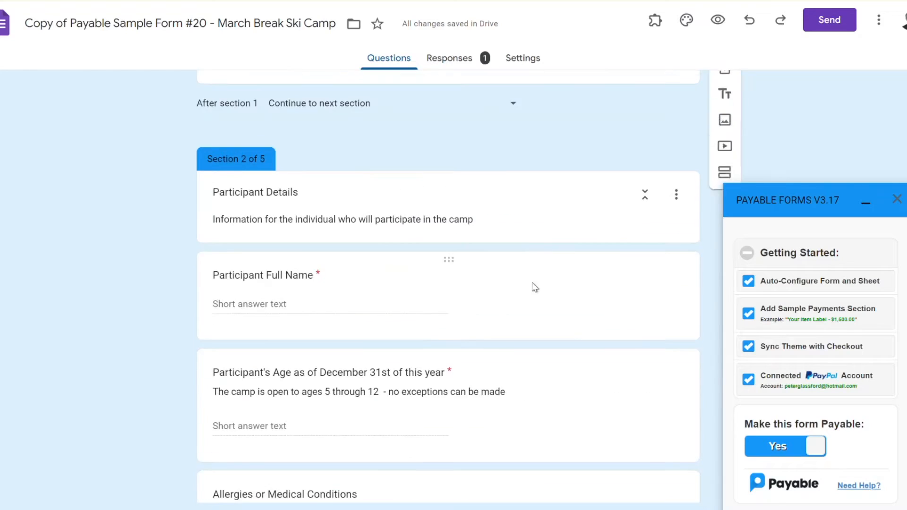
{"action": "scroll", "coordinate": [604, 292], "scroll_direction": "down", "scroll_amount": 20}
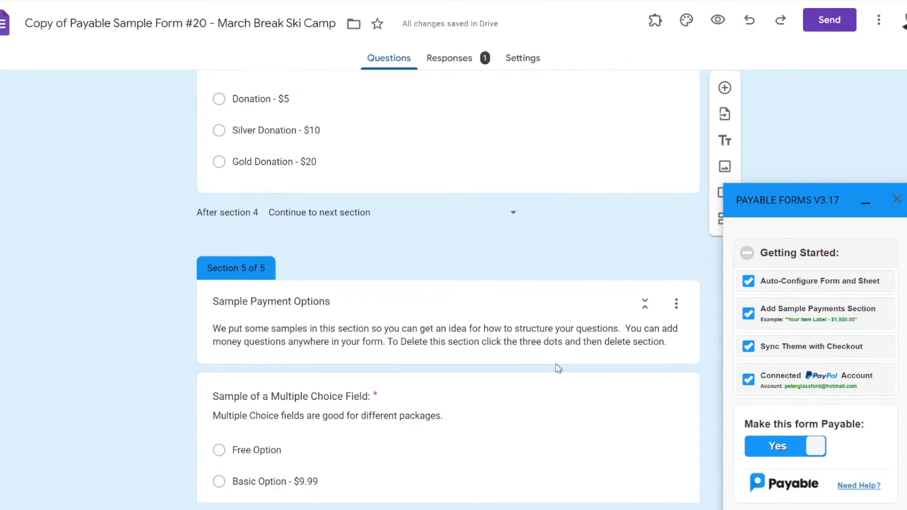
{"action": "scroll", "coordinate": [523, 388], "scroll_direction": "down", "scroll_amount": 10}
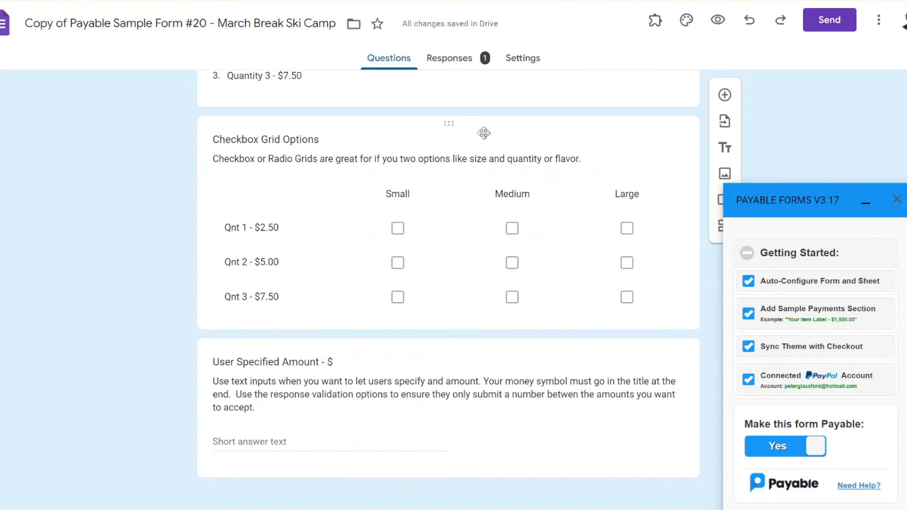
{"action": "scroll", "coordinate": [509, 316], "scroll_direction": "up", "scroll_amount": 4}
{"action": "scroll", "coordinate": [350, 324], "scroll_direction": "down", "scroll_amount": 4}
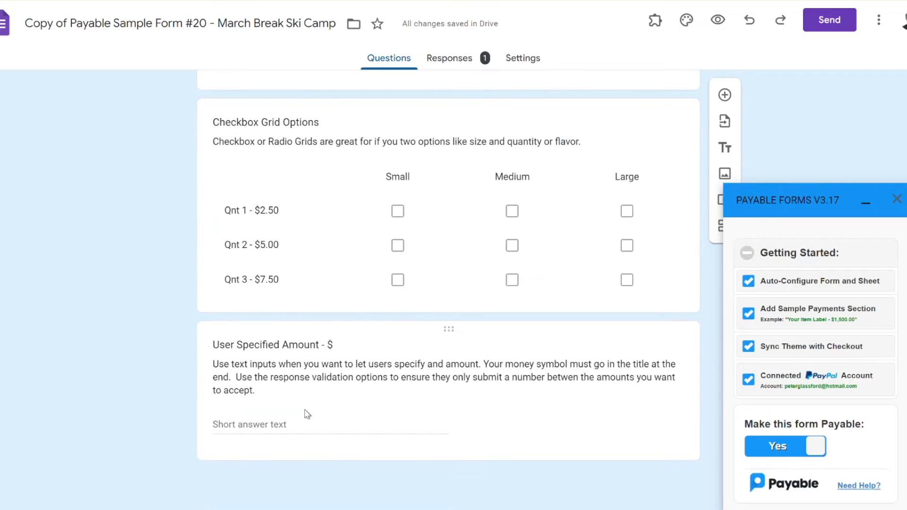
{"action": "scroll", "coordinate": [351, 428], "scroll_direction": "up", "scroll_amount": 7}
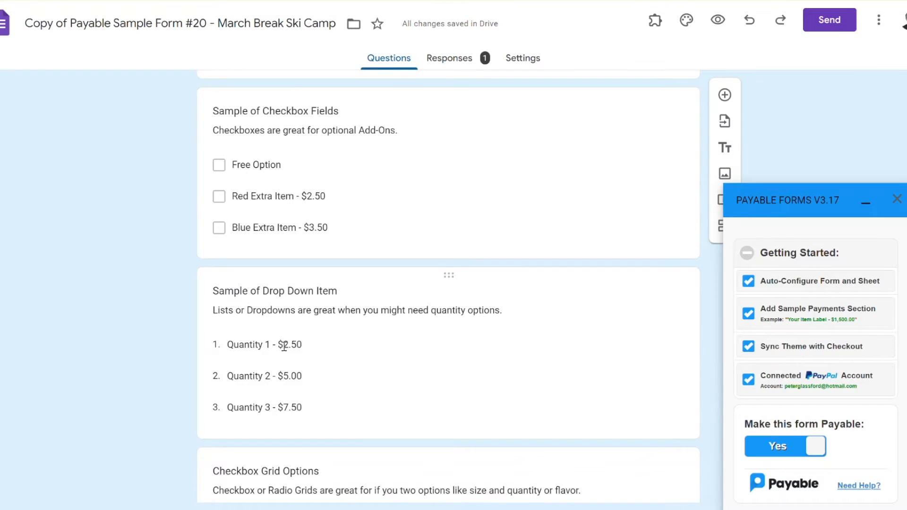
{"action": "scroll", "coordinate": [284, 347], "scroll_direction": "up", "scroll_amount": 5}
{"action": "scroll", "coordinate": [439, 216], "scroll_direction": "up", "scroll_amount": 7}
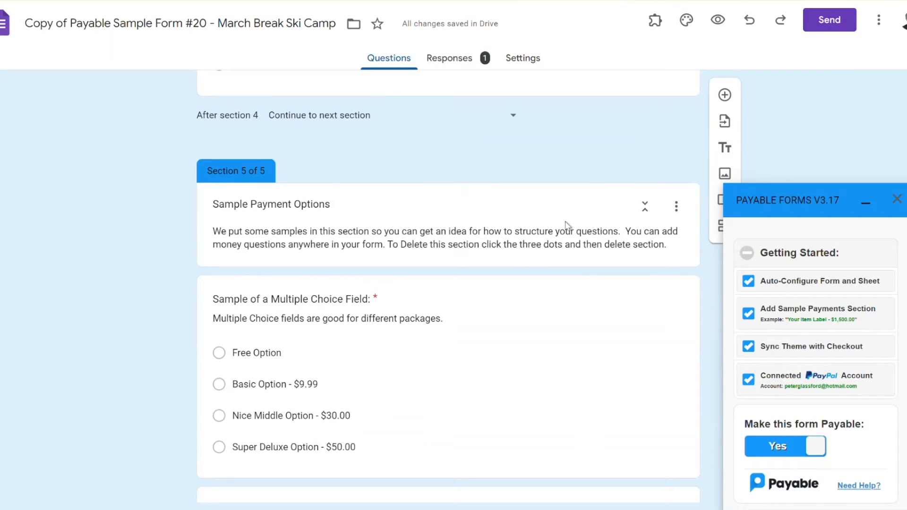
- Delete the Sample Payment Options section together with its sample questions
{"action": "left_click", "coordinate": [676, 206]}
{"action": "left_click", "coordinate": [700, 318]}
{"action": "left_click", "coordinate": [538, 312]}
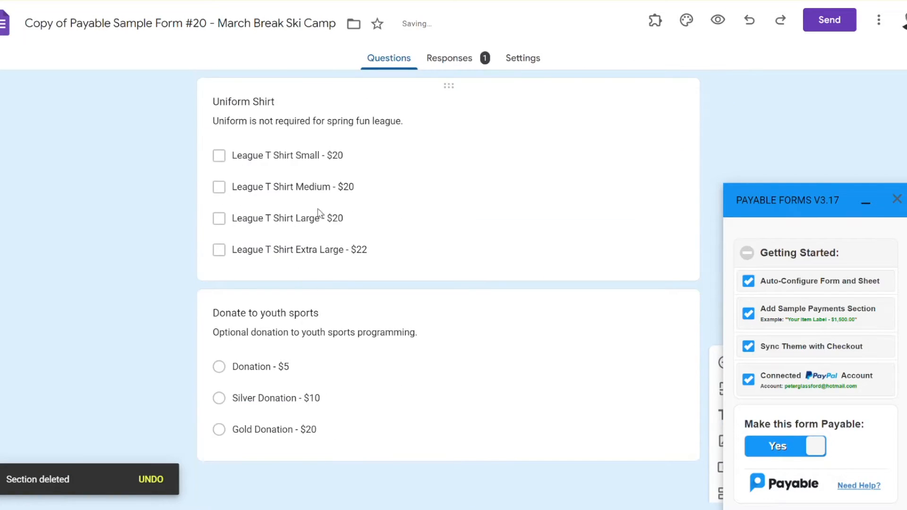
- Check the Payable Forms setup and set its Testing Mode to On - For Practice
{"action": "scroll", "coordinate": [340, 213], "scroll_direction": "up", "scroll_amount": 20}
{"action": "scroll", "coordinate": [463, 307], "scroll_direction": "down", "scroll_amount": 15}
{"action": "scroll", "coordinate": [515, 352], "scroll_direction": "up", "scroll_amount": 15}
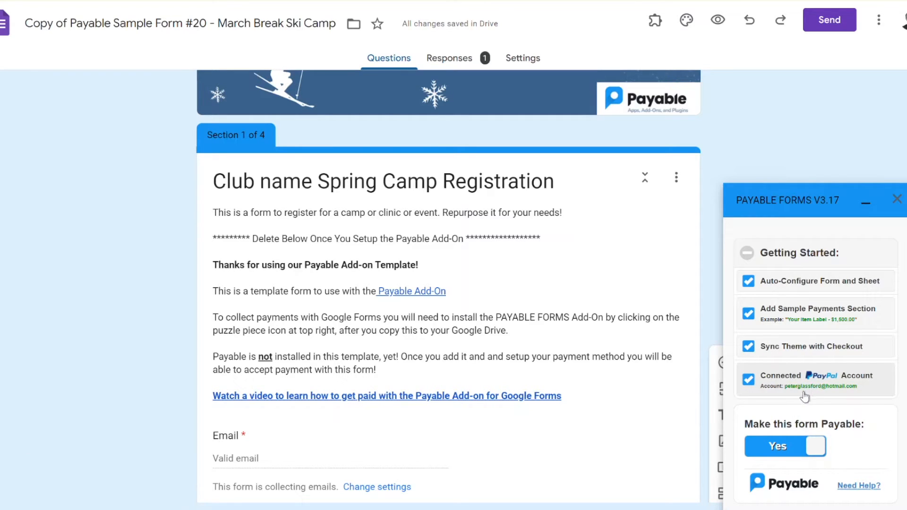
{"action": "scroll", "coordinate": [867, 391], "scroll_direction": "down", "scroll_amount": 1}
{"action": "scroll", "coordinate": [868, 391], "scroll_direction": "down", "scroll_amount": 3}
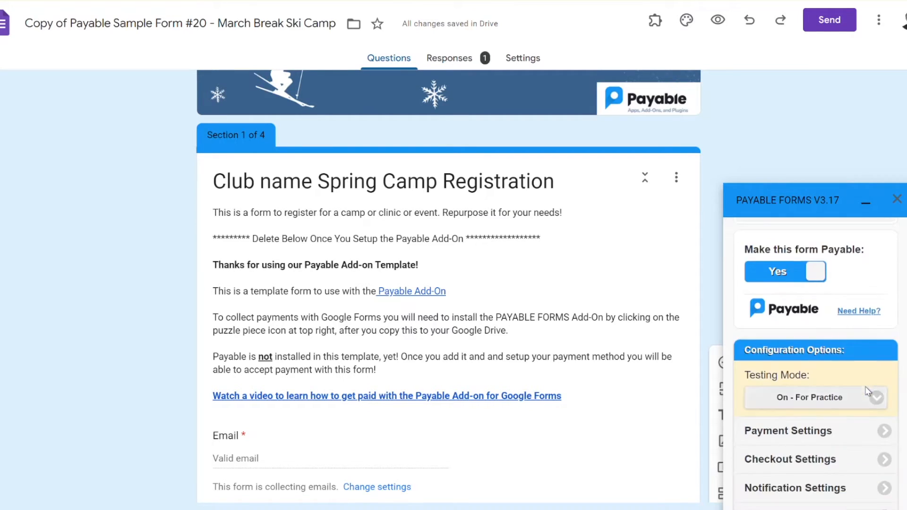
{"action": "scroll", "coordinate": [857, 315], "scroll_direction": "up", "scroll_amount": 2}
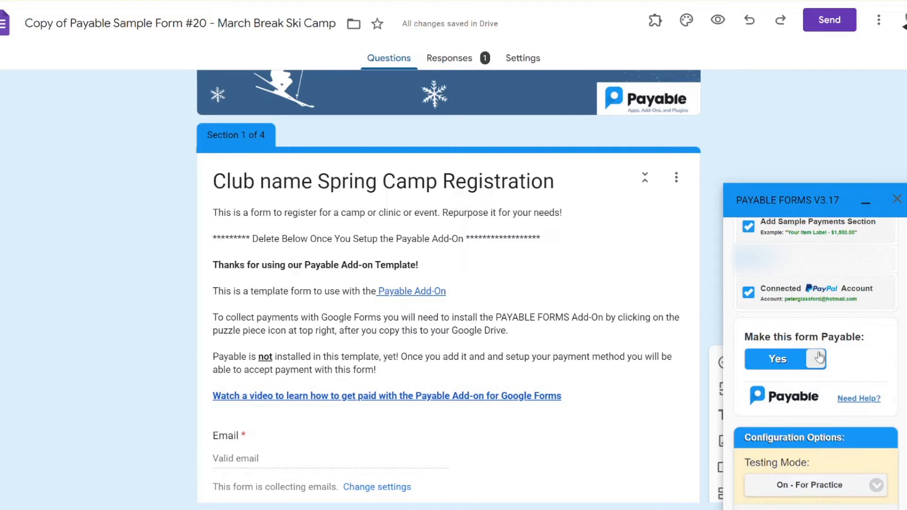
{"action": "scroll", "coordinate": [820, 401], "scroll_direction": "down", "scroll_amount": 2}
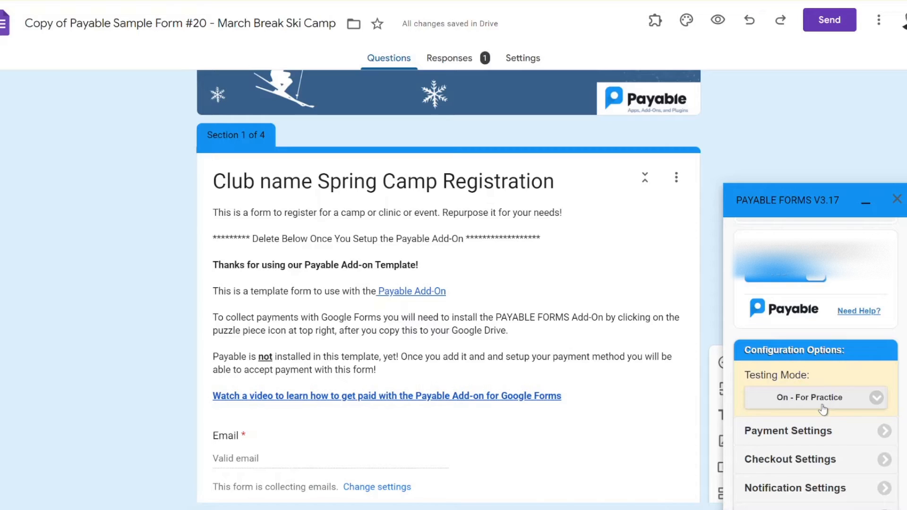
{"action": "left_click", "coordinate": [861, 405]}
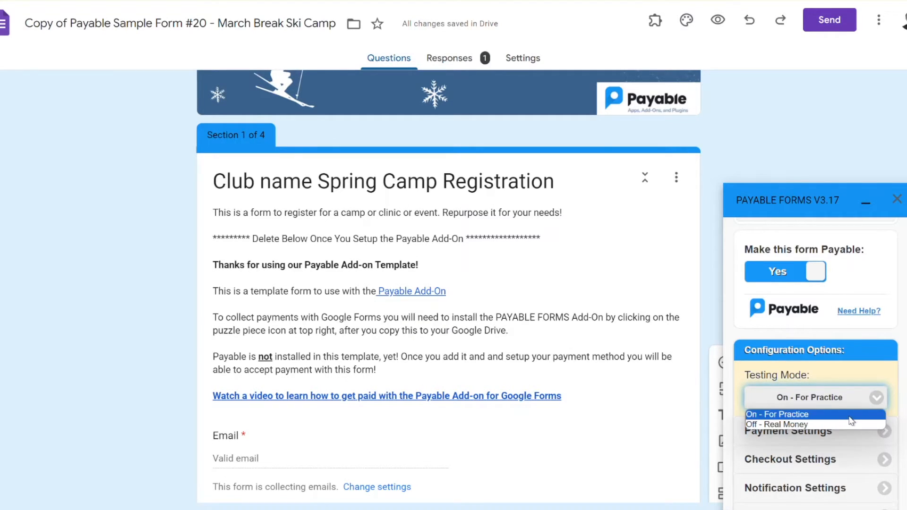
{"action": "left_click", "coordinate": [852, 416]}
{"action": "scroll", "coordinate": [803, 416], "scroll_direction": "down", "scroll_amount": 2}
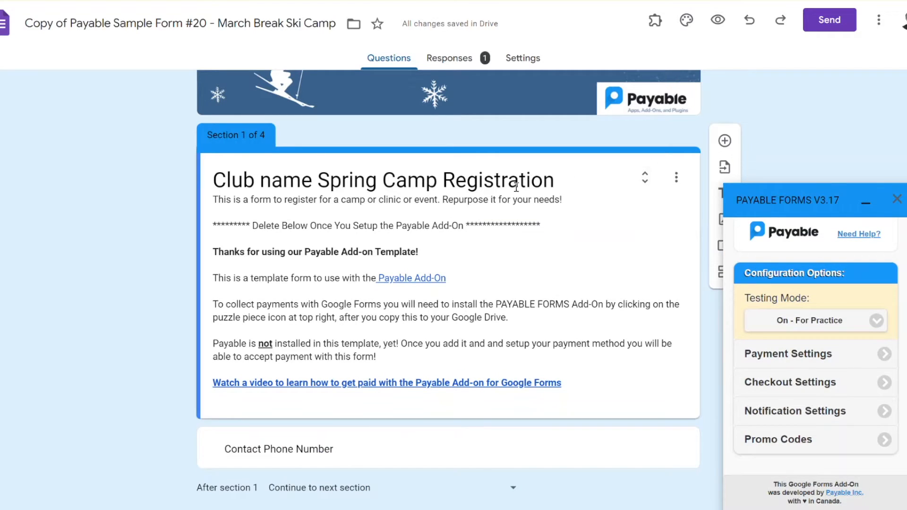
- Replace the form title with "change to my camp name"
{"action": "double_click", "coordinate": [514, 184]}
{"action": "triple_click", "coordinate": [515, 185]}
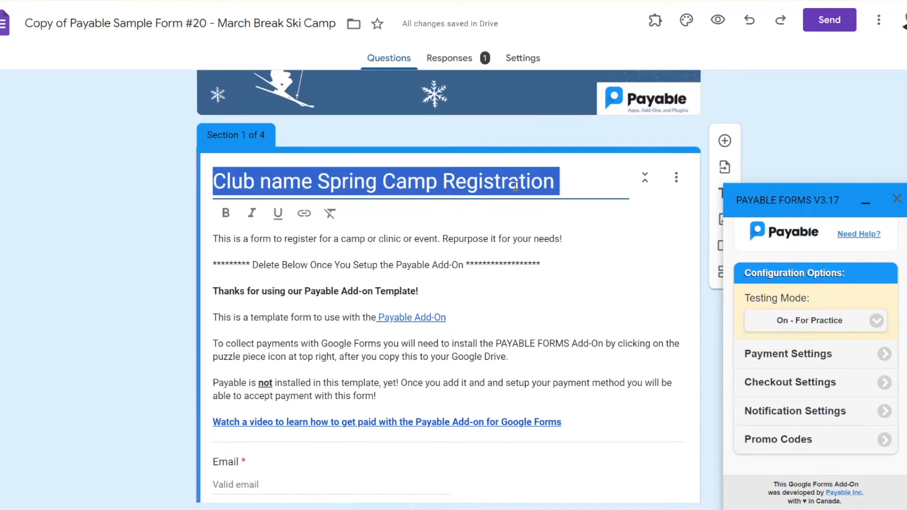
{"action": "type", "text": "change to m"}
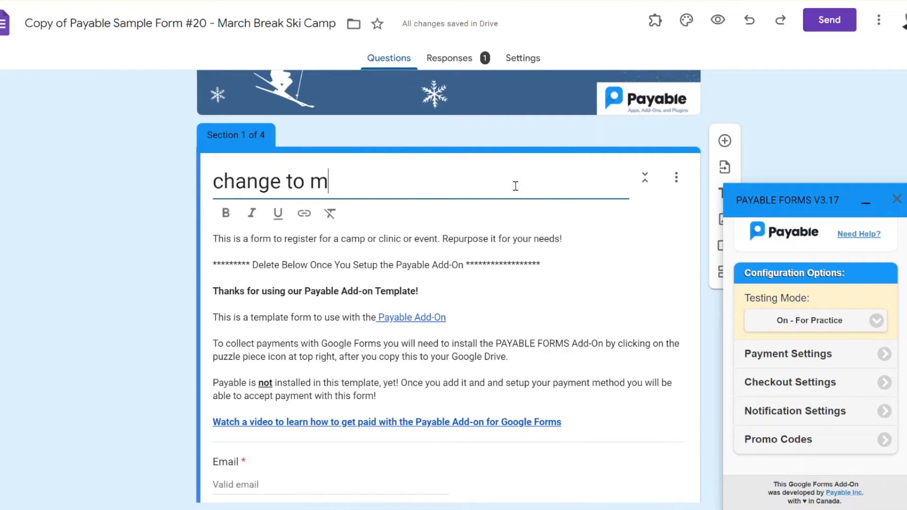
{"action": "type", "text": "y camp name"}
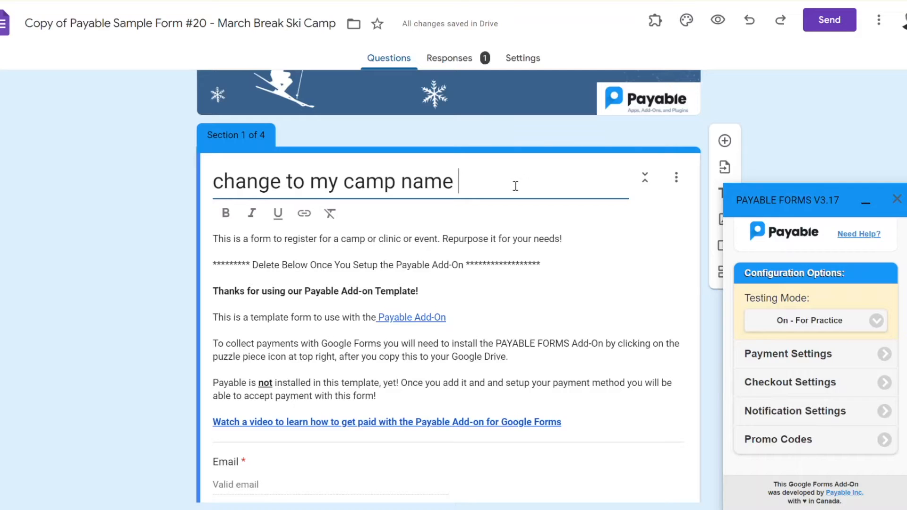
- Remove the ski camp header image and insert the cake with candles picture from the Birthday themes as the new header
{"action": "scroll", "coordinate": [822, 170], "scroll_direction": "up", "scroll_amount": 2}
{"action": "left_click", "coordinate": [686, 21]}
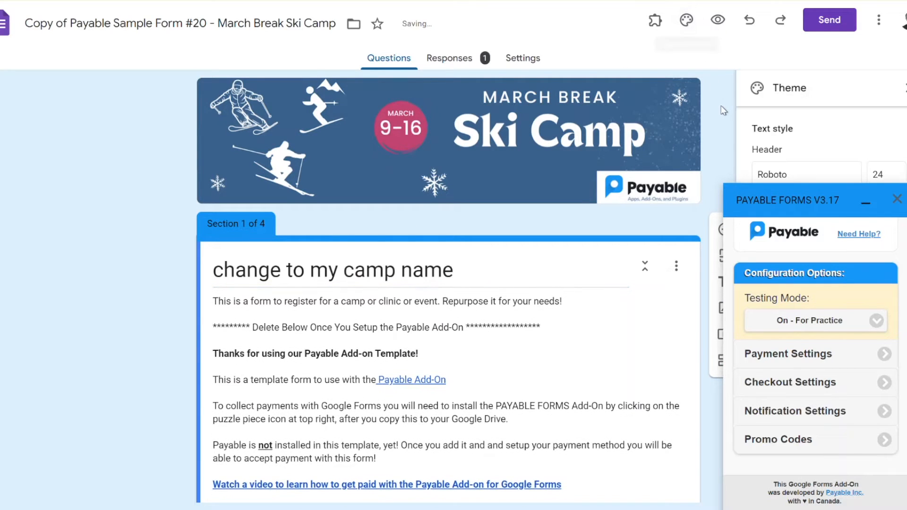
{"action": "left_click", "coordinate": [867, 202]}
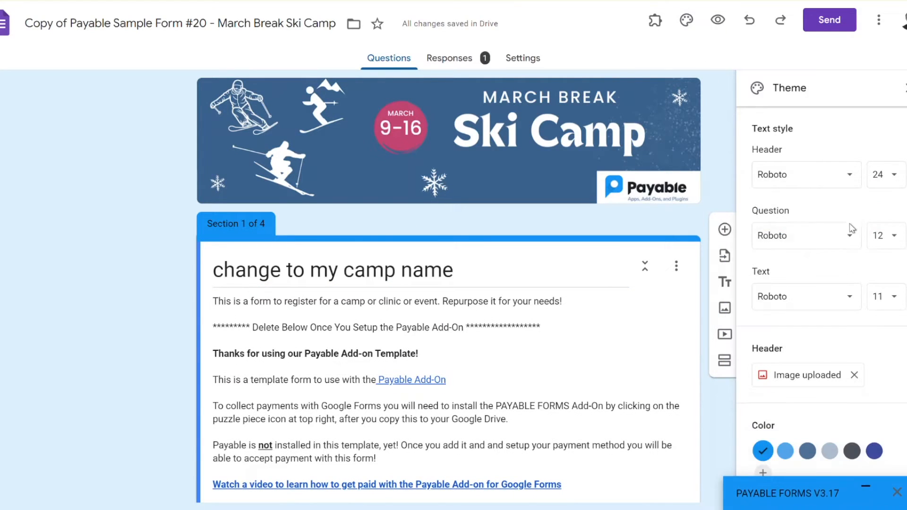
{"action": "left_click", "coordinate": [855, 375]}
{"action": "left_click", "coordinate": [826, 373]}
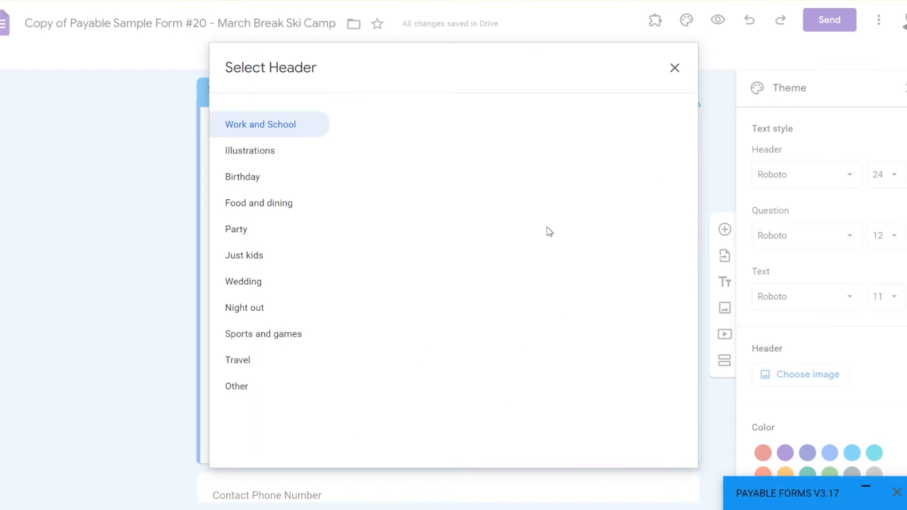
{"action": "left_click", "coordinate": [268, 205]}
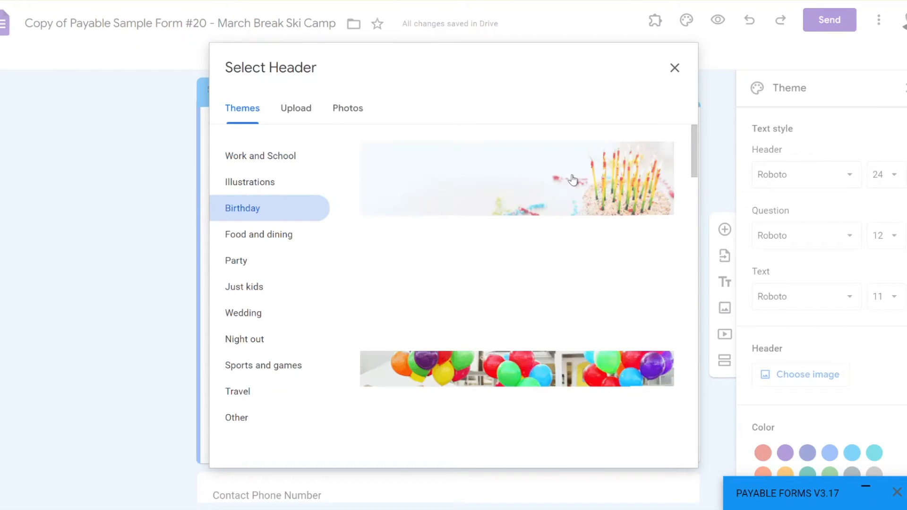
{"action": "left_click", "coordinate": [582, 195]}
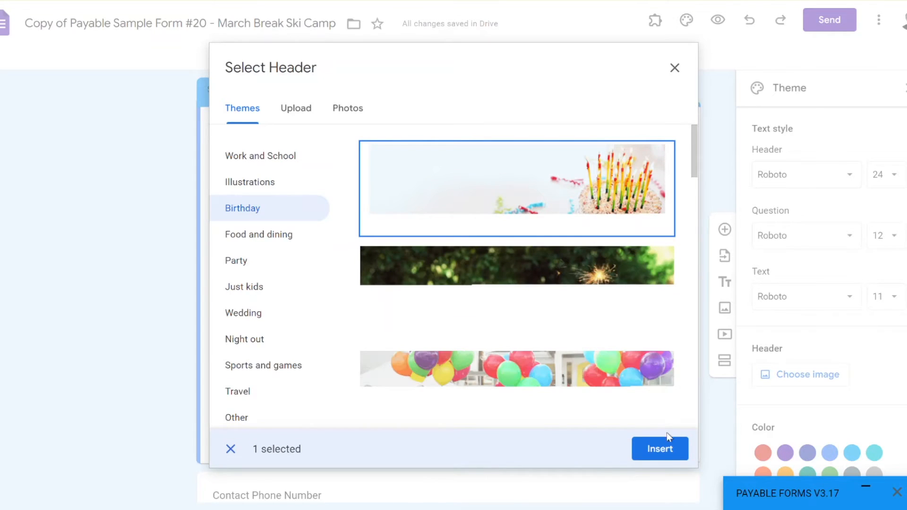
{"action": "left_click", "coordinate": [667, 448]}
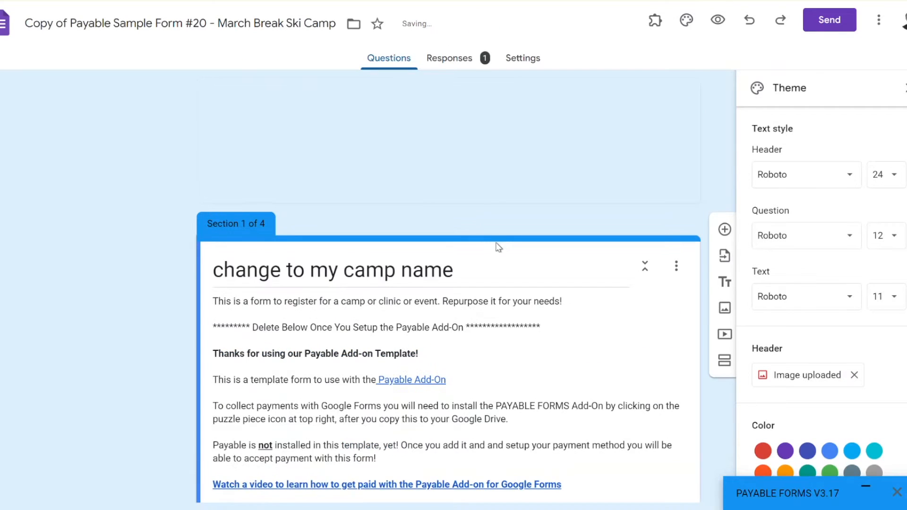
- Replace the whole form description below the title with "info abot the camp"
{"action": "scroll", "coordinate": [511, 254], "scroll_direction": "down", "scroll_amount": 4}
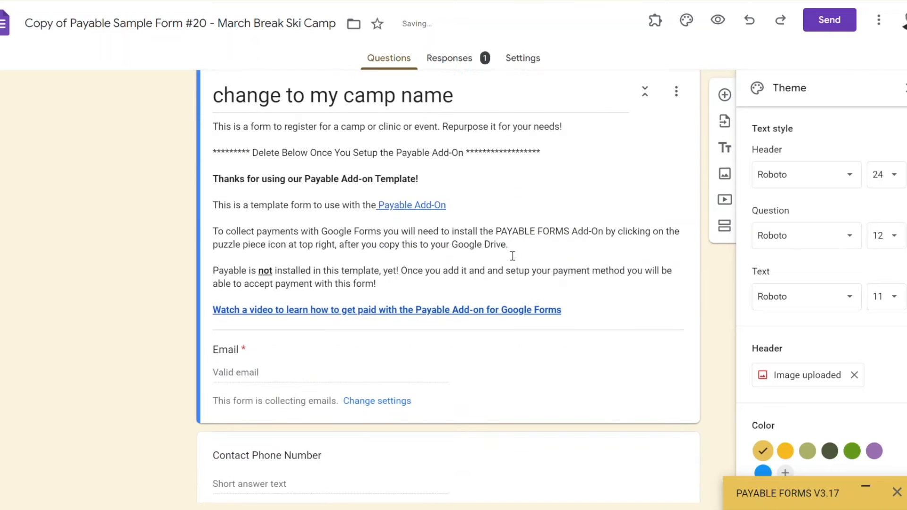
{"action": "left_click", "coordinate": [282, 140]}
{"action": "key", "text": "ctrl+a"}
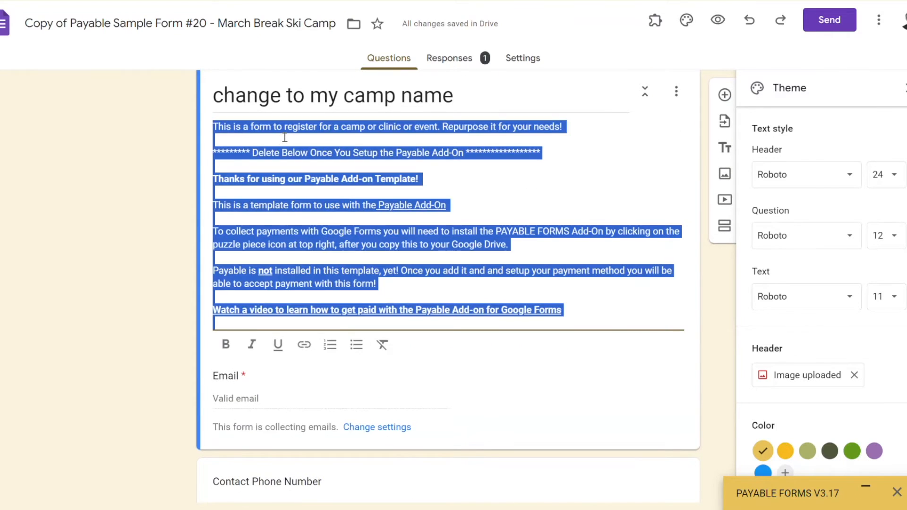
{"action": "type", "text": "info abot the camp"}
- Open the Participant's Age question for editing and select the lower age limit 5 in its description
{"action": "scroll", "coordinate": [556, 83], "scroll_direction": "down", "scroll_amount": 9}
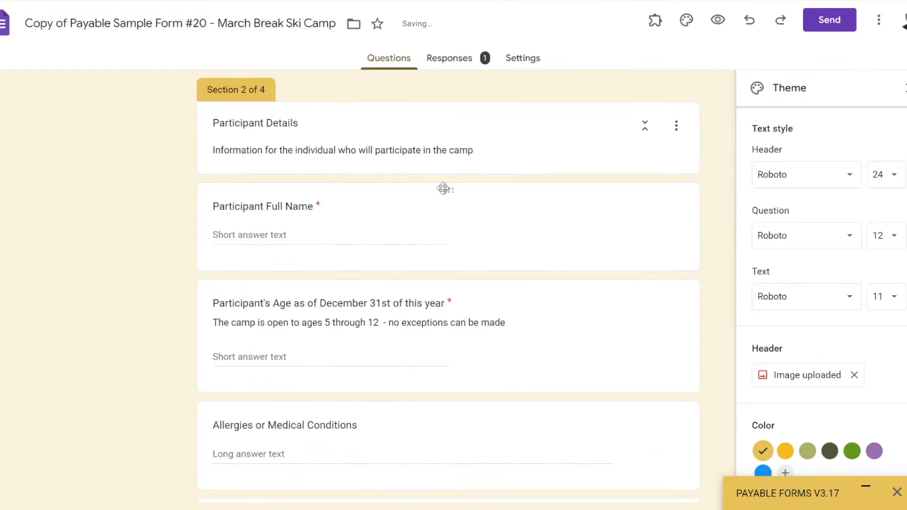
{"action": "left_click", "coordinate": [420, 230]}
{"action": "left_click", "coordinate": [360, 220]}
{"action": "left_click_drag", "start_coordinate": [299, 213], "coordinate": [467, 218]}
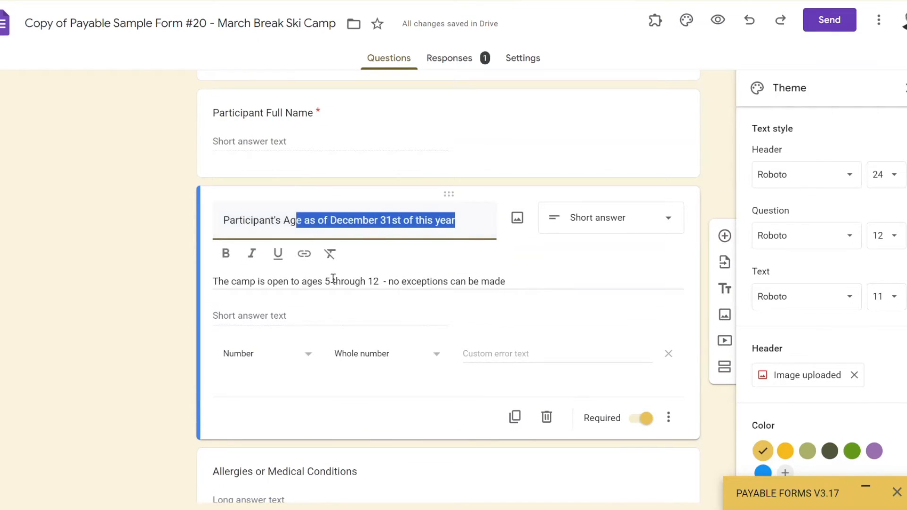
{"action": "triple_click", "coordinate": [330, 281]}
{"action": "left_click", "coordinate": [320, 285]}
{"action": "left_click_drag", "start_coordinate": [324, 287], "coordinate": [333, 287]}
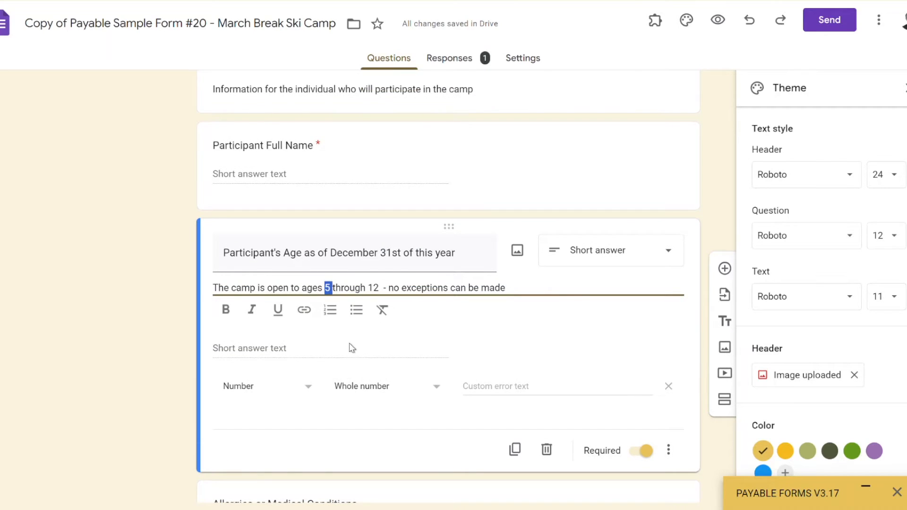
- Review the form's remaining medical, skill level, waiver, uniform and donation questions, opening the donation question, and return to the form header
{"action": "scroll", "coordinate": [394, 358], "scroll_direction": "down", "scroll_amount": 2}
{"action": "scroll", "coordinate": [483, 332], "scroll_direction": "down", "scroll_amount": 4}
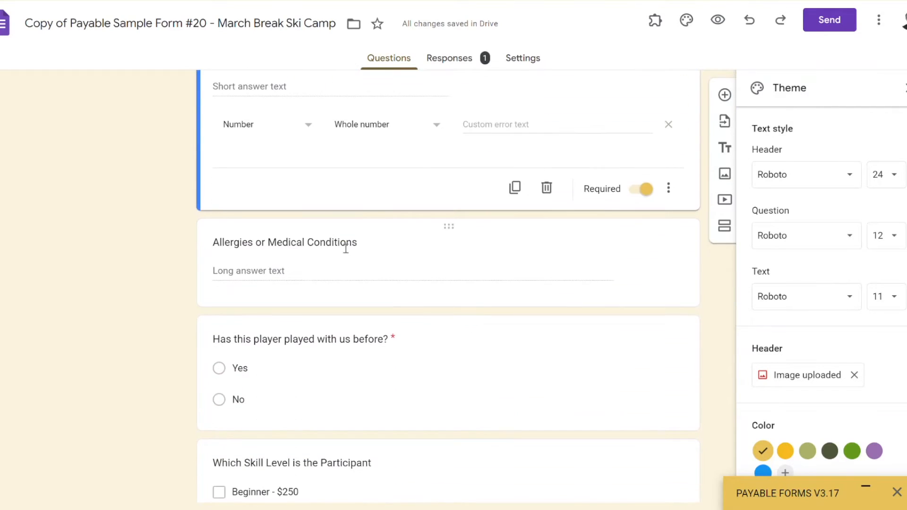
{"action": "scroll", "coordinate": [355, 359], "scroll_direction": "down", "scroll_amount": 20}
{"action": "scroll", "coordinate": [366, 350], "scroll_direction": "up", "scroll_amount": 4}
{"action": "scroll", "coordinate": [435, 300], "scroll_direction": "down", "scroll_amount": 5}
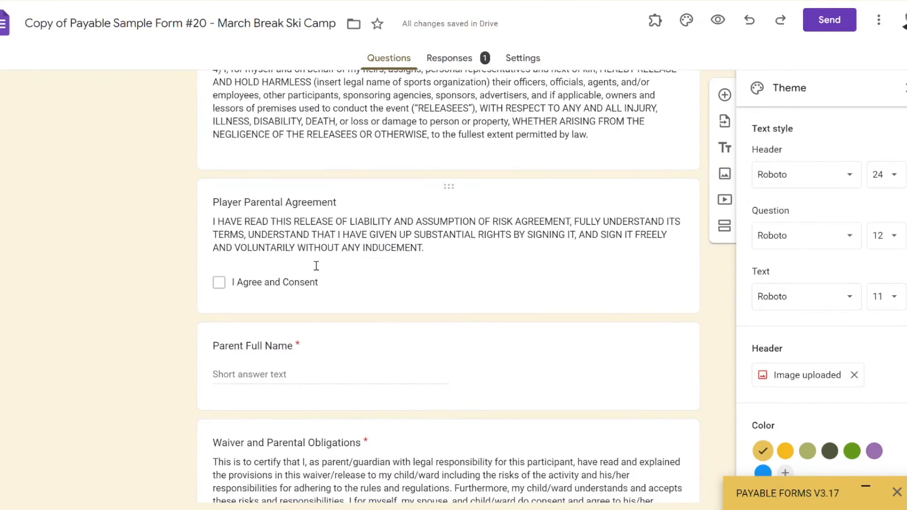
{"action": "scroll", "coordinate": [413, 432], "scroll_direction": "down", "scroll_amount": 4}
{"action": "scroll", "coordinate": [459, 425], "scroll_direction": "down", "scroll_amount": 12}
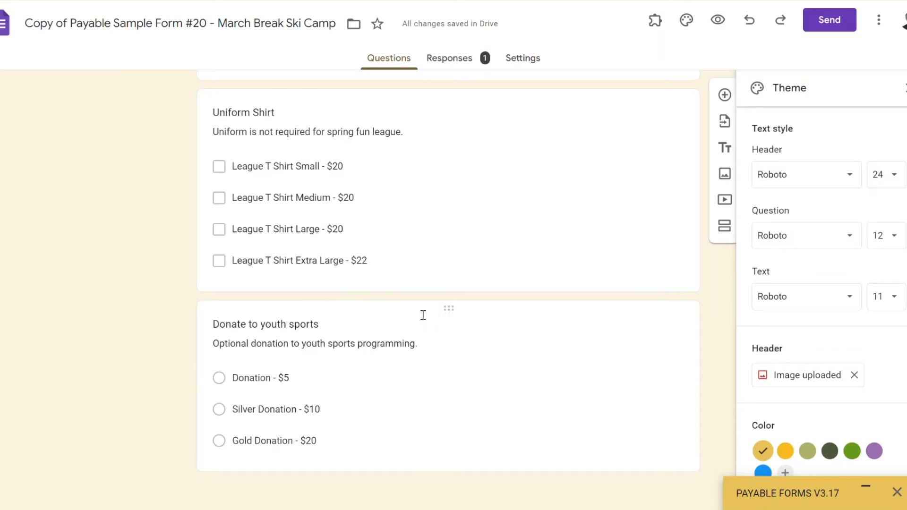
{"action": "left_click", "coordinate": [533, 361]}
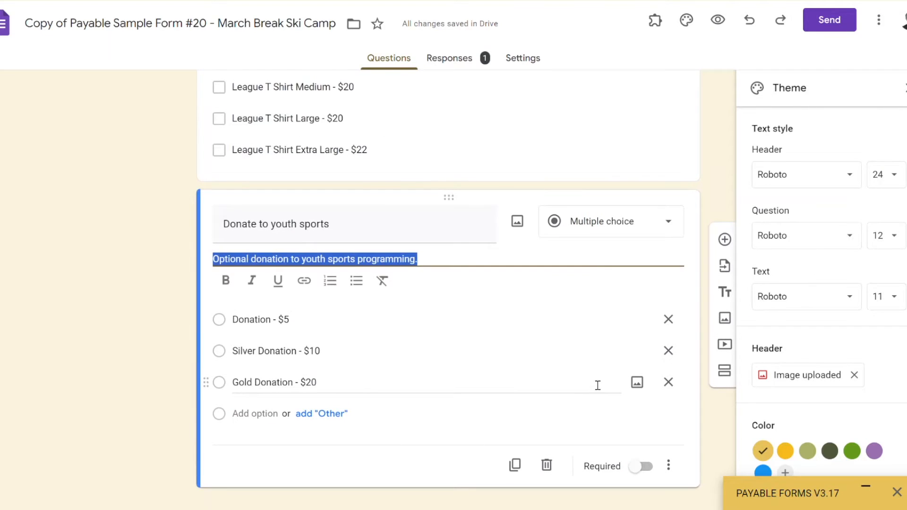
{"action": "scroll", "coordinate": [597, 360], "scroll_direction": "up", "scroll_amount": 5}
{"action": "scroll", "coordinate": [597, 360], "scroll_direction": "up", "scroll_amount": 20}
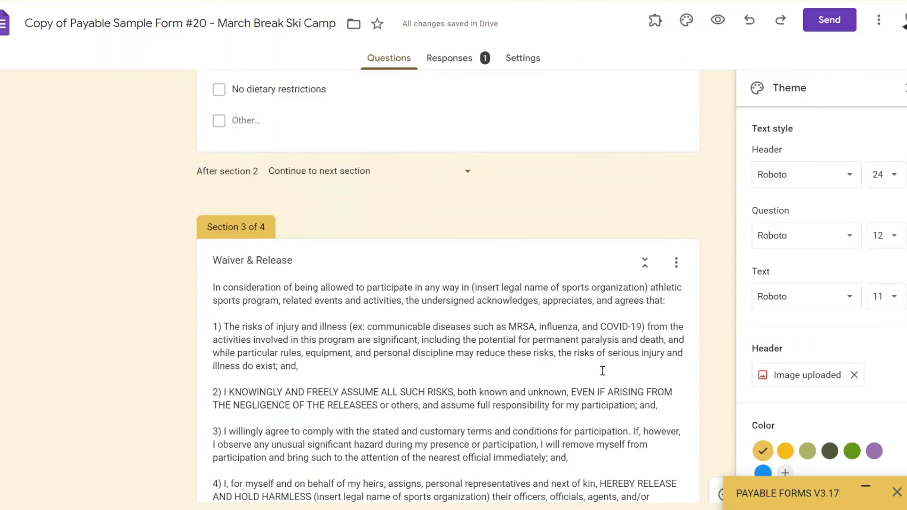
{"action": "scroll", "coordinate": [635, 220], "scroll_direction": "up", "scroll_amount": 10}
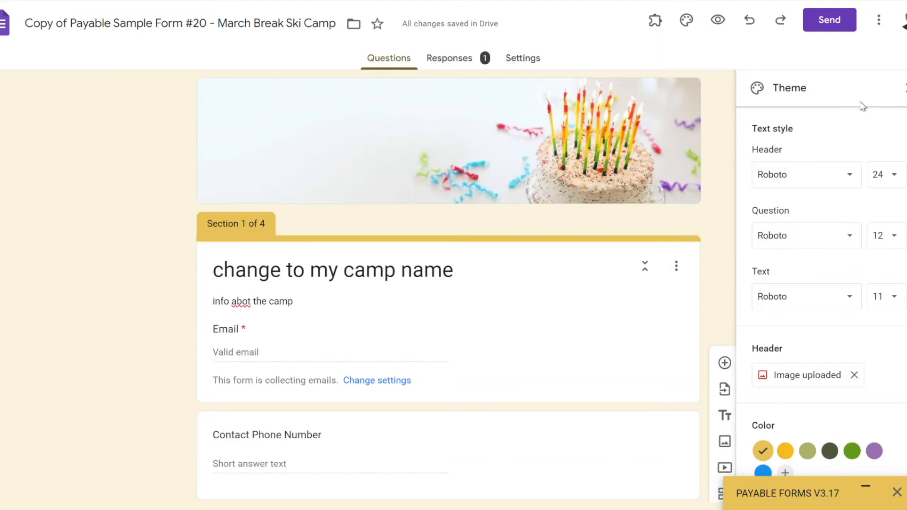
- Close the theme options, expand the Payable Forms add-on and review its notification settings down to the payment reminders
{"action": "left_click", "coordinate": [902, 89]}
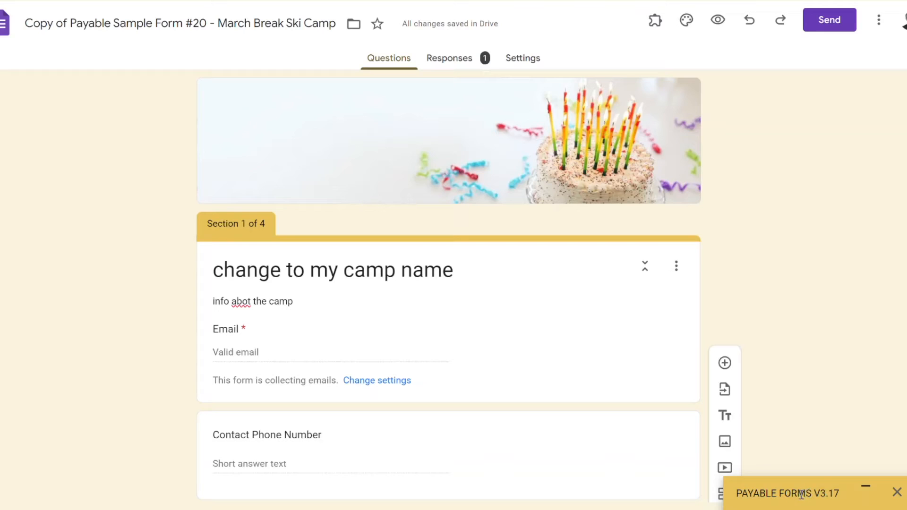
{"action": "left_click", "coordinate": [864, 490]}
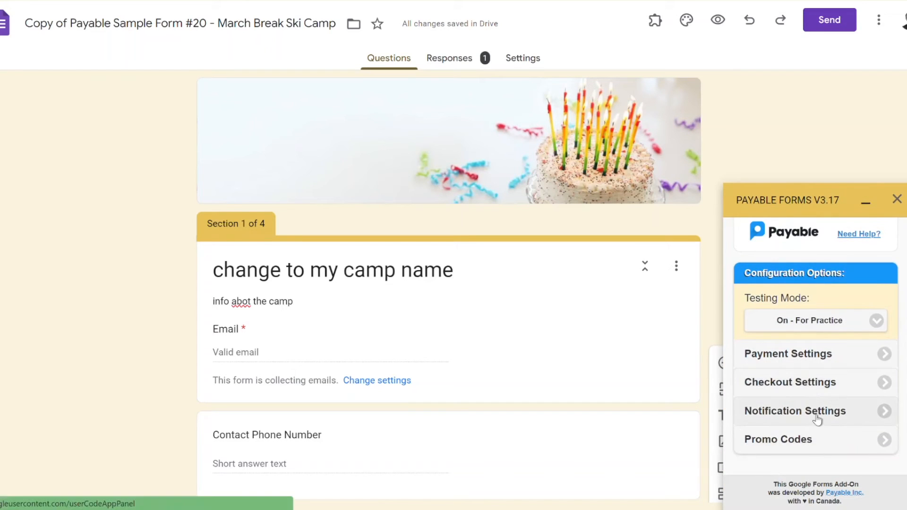
{"action": "left_click", "coordinate": [814, 410]}
{"action": "scroll", "coordinate": [809, 401], "scroll_direction": "down", "scroll_amount": 10}
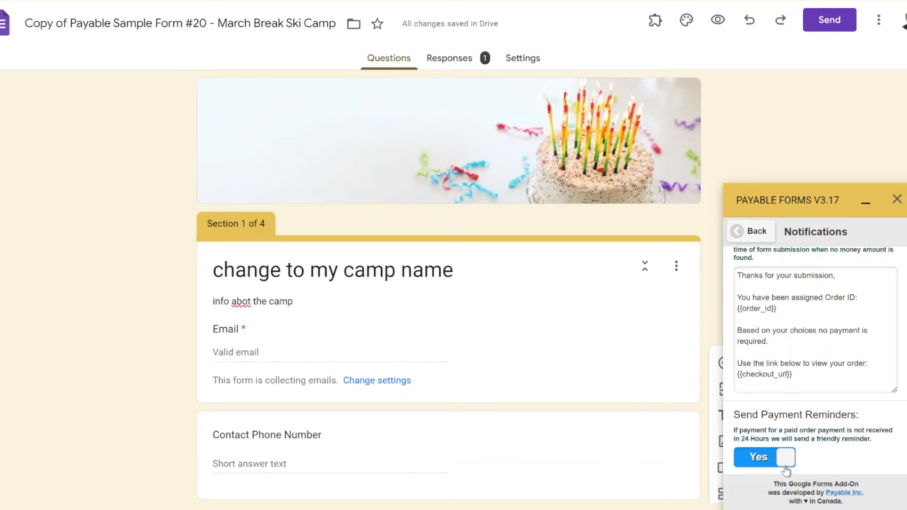
{"action": "left_click", "coordinate": [753, 231]}
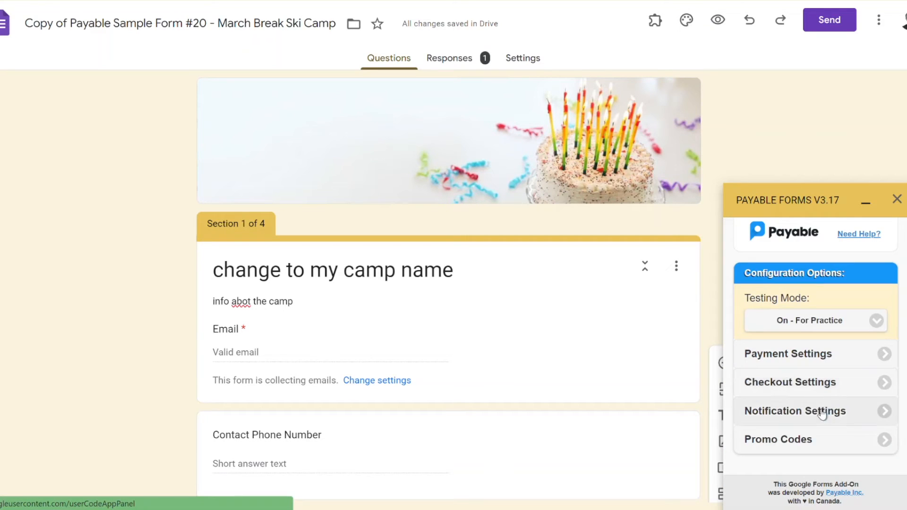
- Review the label, type and value fields of the add-on's promo codes and return to its main options
{"action": "left_click", "coordinate": [806, 440]}
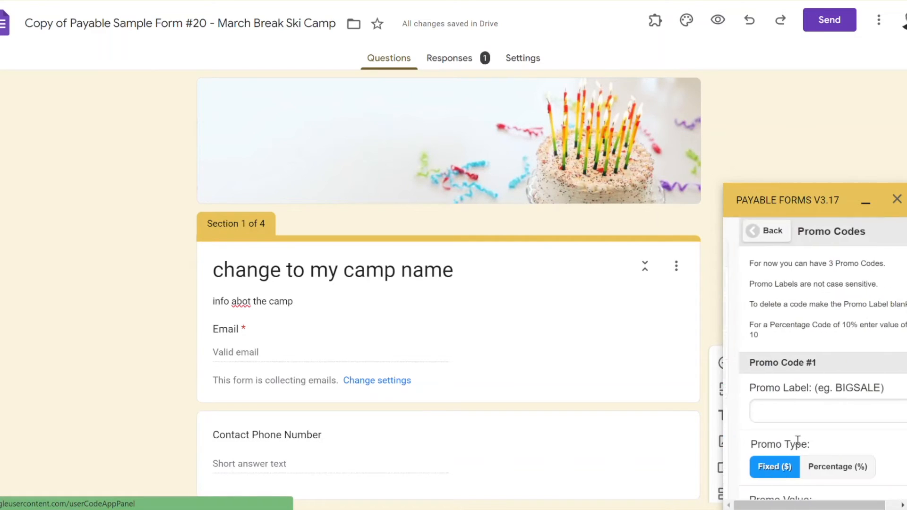
{"action": "scroll", "coordinate": [833, 382], "scroll_direction": "down", "scroll_amount": 5}
{"action": "scroll", "coordinate": [843, 380], "scroll_direction": "up", "scroll_amount": 5}
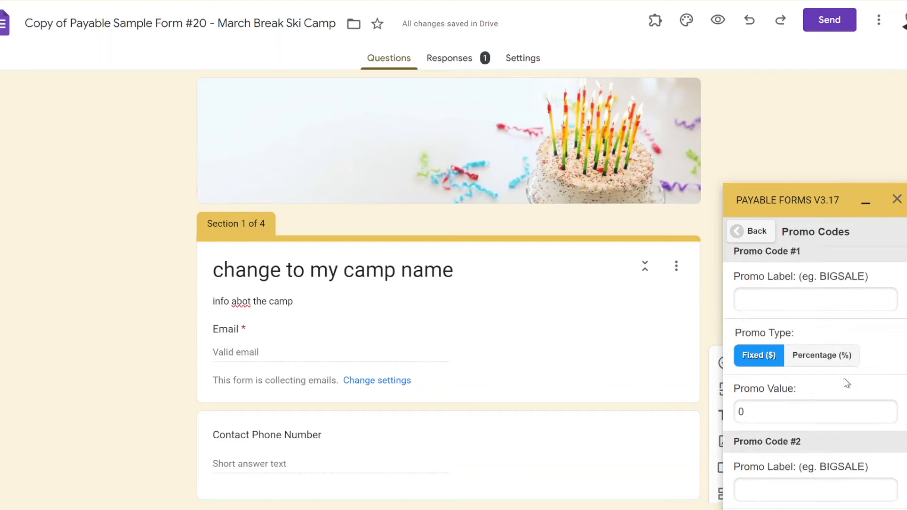
{"action": "left_click", "coordinate": [748, 233]}
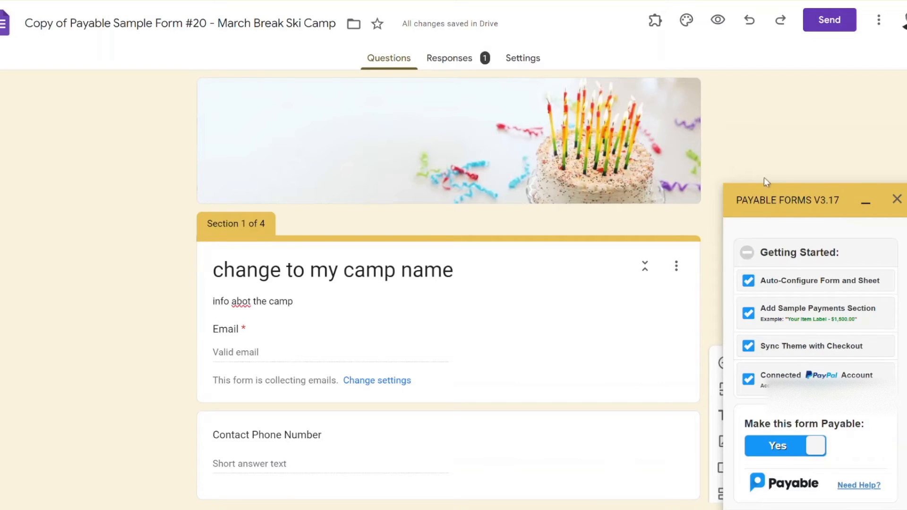
- Open the form's preview and start a test response at the Email question
{"action": "left_click", "coordinate": [710, 22]}
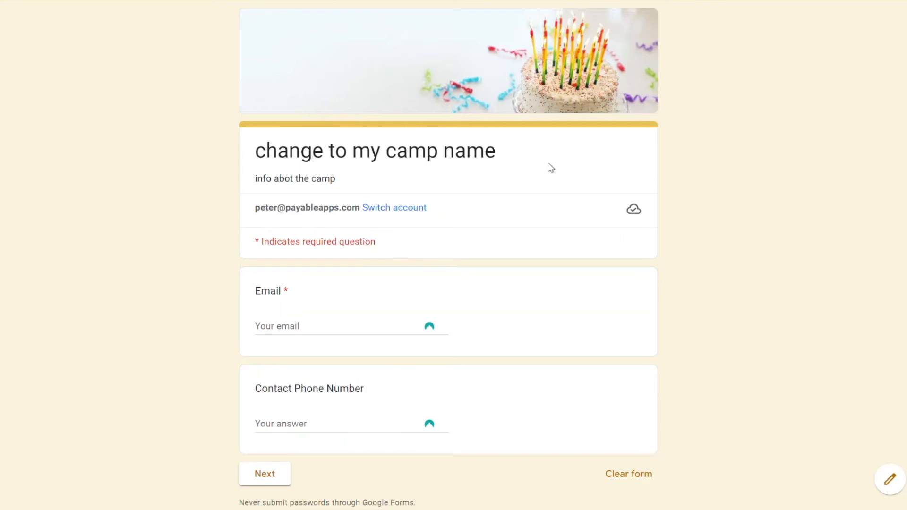
{"action": "scroll", "coordinate": [538, 189], "scroll_direction": "down", "scroll_amount": 2}
{"action": "scroll", "coordinate": [614, 189], "scroll_direction": "up", "scroll_amount": 2}
{"action": "left_click", "coordinate": [366, 329]}
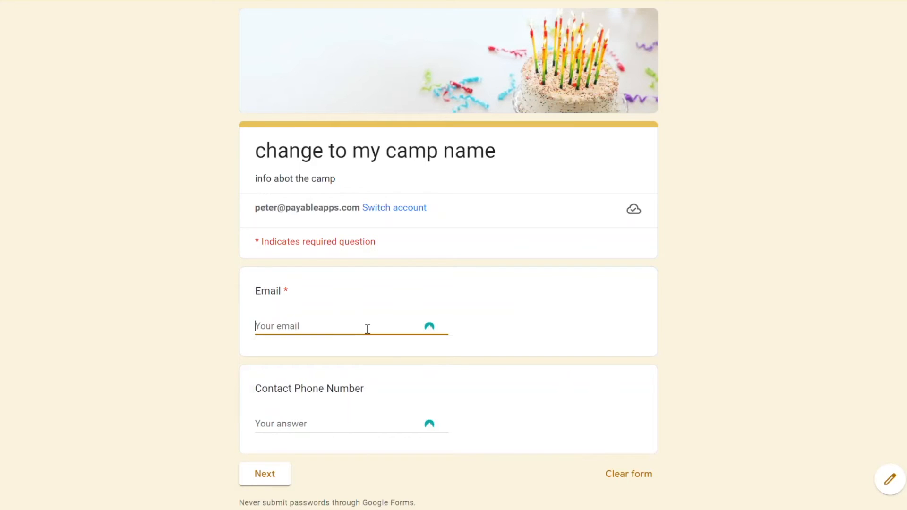
{"action": "left_click", "coordinate": [183, 303]}
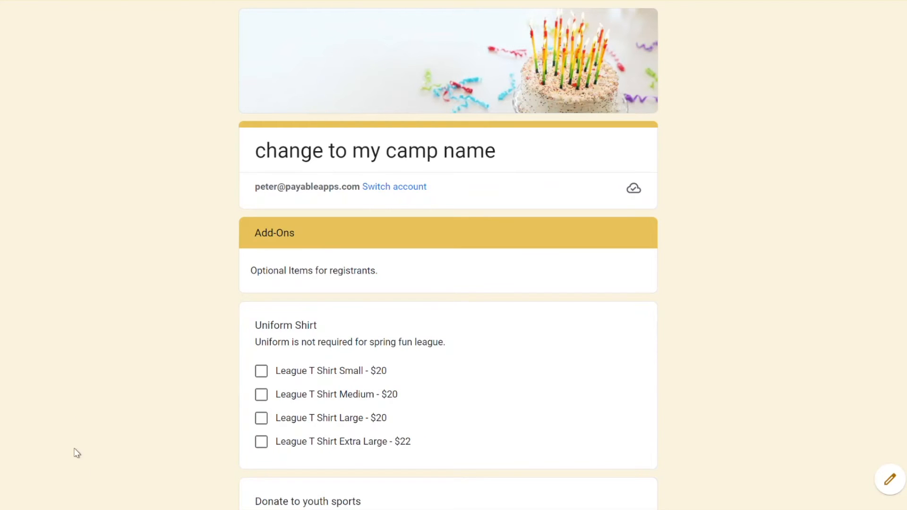
- Choose League T Shirt Small - $20 and Donation - $5 in the Add-Ons section and submit the form
{"action": "scroll", "coordinate": [338, 287], "scroll_direction": "down", "scroll_amount": 2}
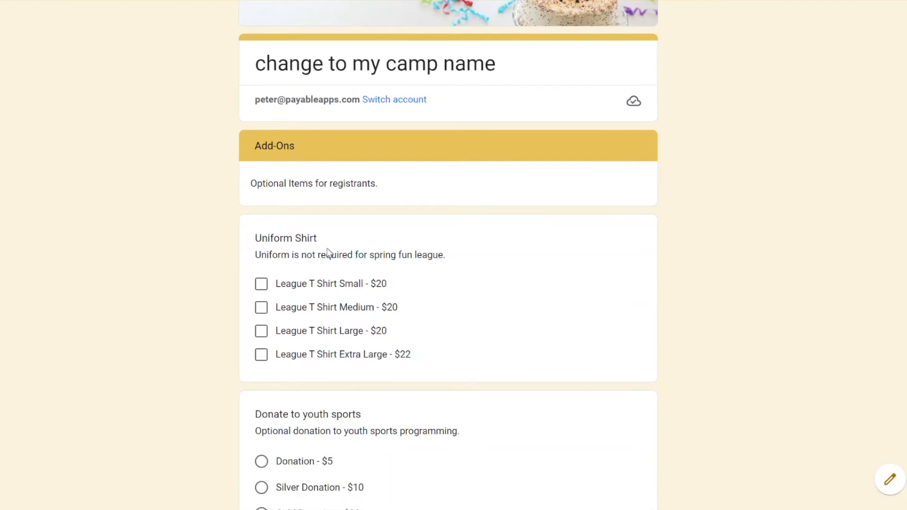
{"action": "scroll", "coordinate": [327, 252], "scroll_direction": "up", "scroll_amount": 2}
{"action": "scroll", "coordinate": [340, 269], "scroll_direction": "down", "scroll_amount": 5}
{"action": "left_click", "coordinate": [272, 131]}
{"action": "left_click", "coordinate": [259, 307]}
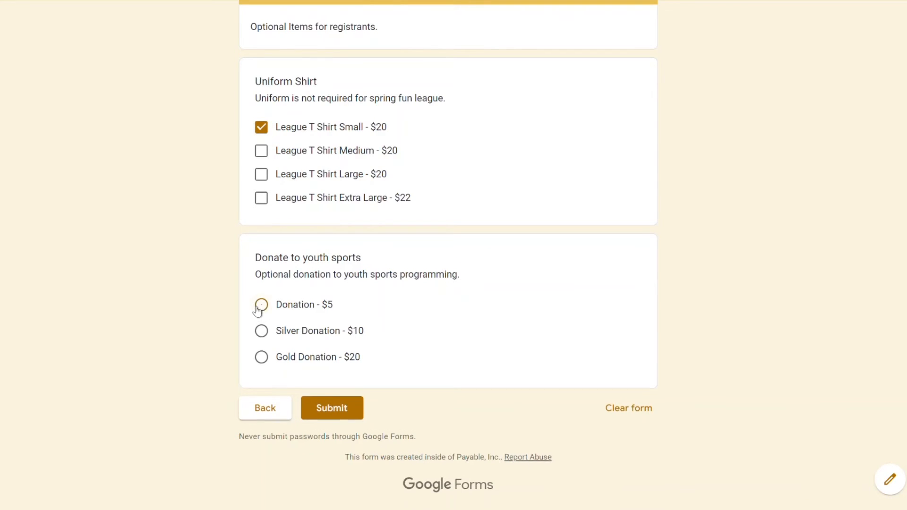
{"action": "left_click", "coordinate": [325, 427]}
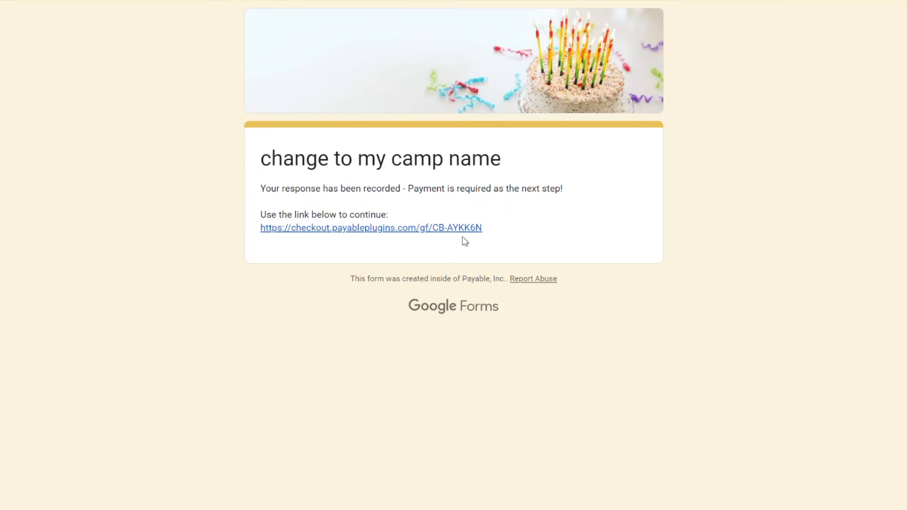
- Open the payment checkout link from the confirmation page and review its header, description and order details
{"action": "left_click", "coordinate": [402, 229]}
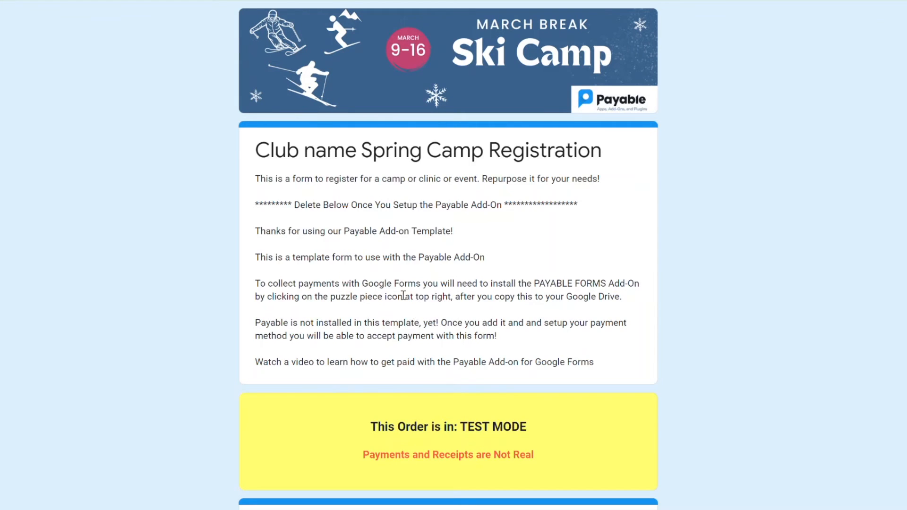
{"action": "scroll", "coordinate": [394, 292], "scroll_direction": "down", "scroll_amount": 2}
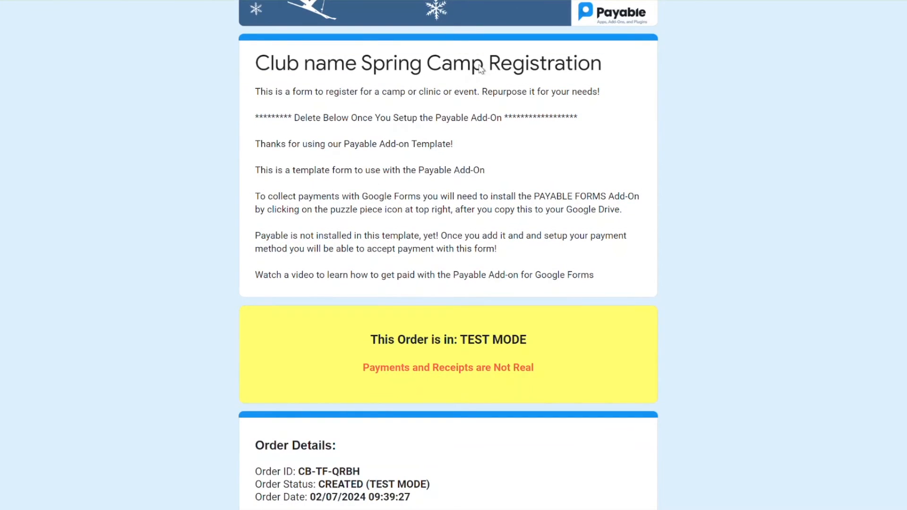
{"action": "scroll", "coordinate": [552, 175], "scroll_direction": "up", "scroll_amount": 2}
{"action": "left_click_drag", "start_coordinate": [354, 323], "coordinate": [416, 270]}
{"action": "left_click_drag", "start_coordinate": [326, 153], "coordinate": [446, 260]}
{"action": "scroll", "coordinate": [501, 292], "scroll_direction": "down", "scroll_amount": 4}
{"action": "scroll", "coordinate": [489, 290], "scroll_direction": "down", "scroll_amount": 2}
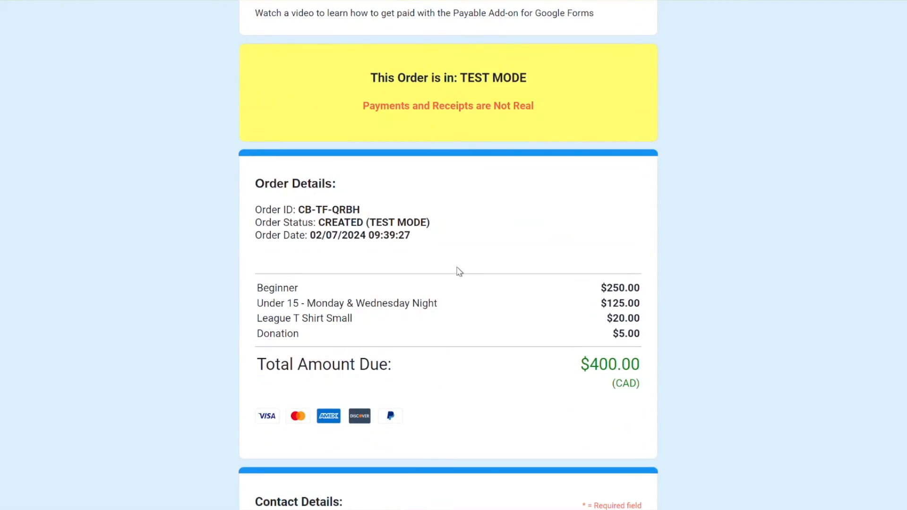
{"action": "scroll", "coordinate": [459, 272], "scroll_direction": "down", "scroll_amount": 2}
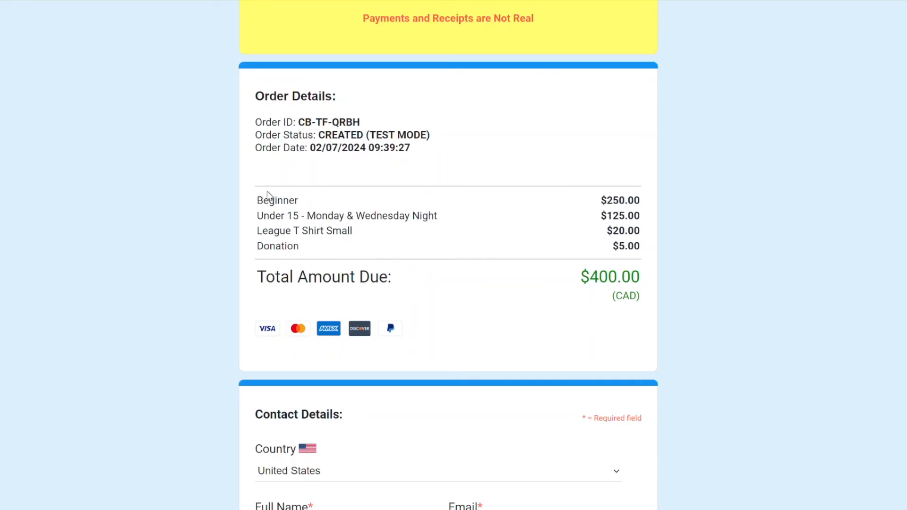
- Examine the ordered items, their individual prices and the total amount due on the checkout page
{"action": "left_click_drag", "start_coordinate": [254, 200], "coordinate": [325, 252]}
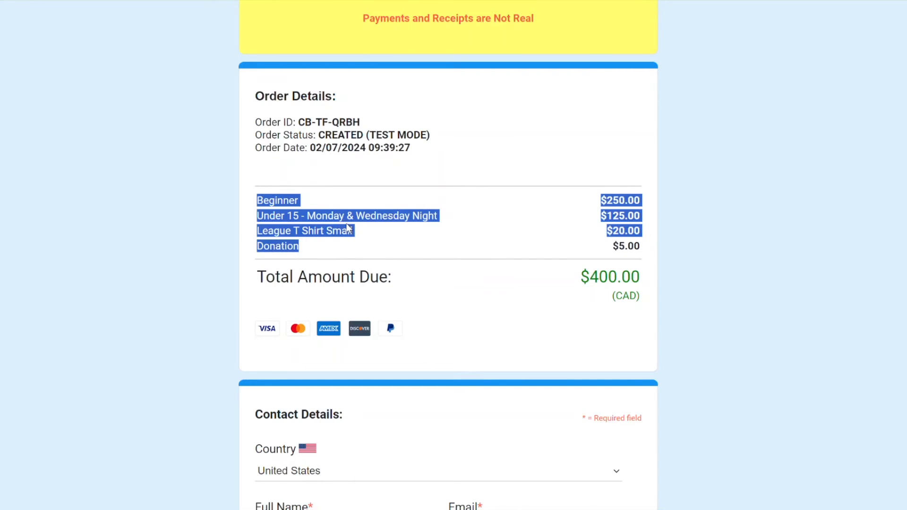
{"action": "left_click_drag", "start_coordinate": [580, 190], "coordinate": [618, 230]}
{"action": "left_click", "coordinate": [617, 223]}
{"action": "left_click_drag", "start_coordinate": [607, 198], "coordinate": [648, 245]}
{"action": "scroll", "coordinate": [642, 243], "scroll_direction": "down", "scroll_amount": 2}
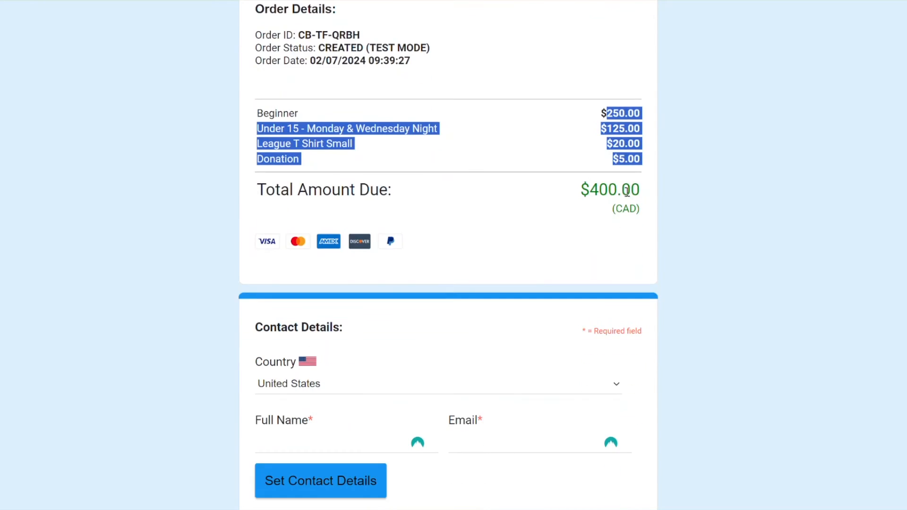
{"action": "left_click_drag", "start_coordinate": [584, 191], "coordinate": [631, 190]}
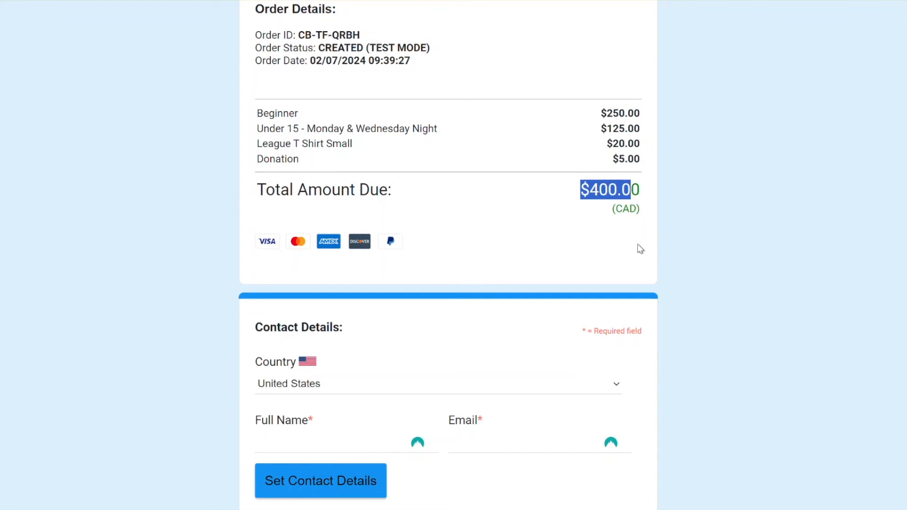
- Examine the checkout's contact fields, sandbox test cards and the card and PayPal payment options, and return to the order details
{"action": "scroll", "coordinate": [627, 268], "scroll_direction": "down", "scroll_amount": 2}
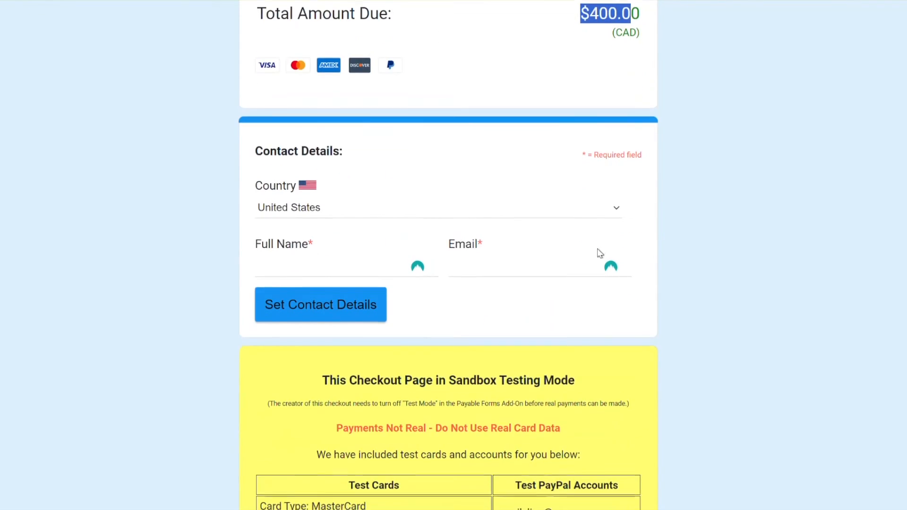
{"action": "scroll", "coordinate": [599, 253], "scroll_direction": "down", "scroll_amount": 1}
{"action": "scroll", "coordinate": [443, 187], "scroll_direction": "down", "scroll_amount": 3}
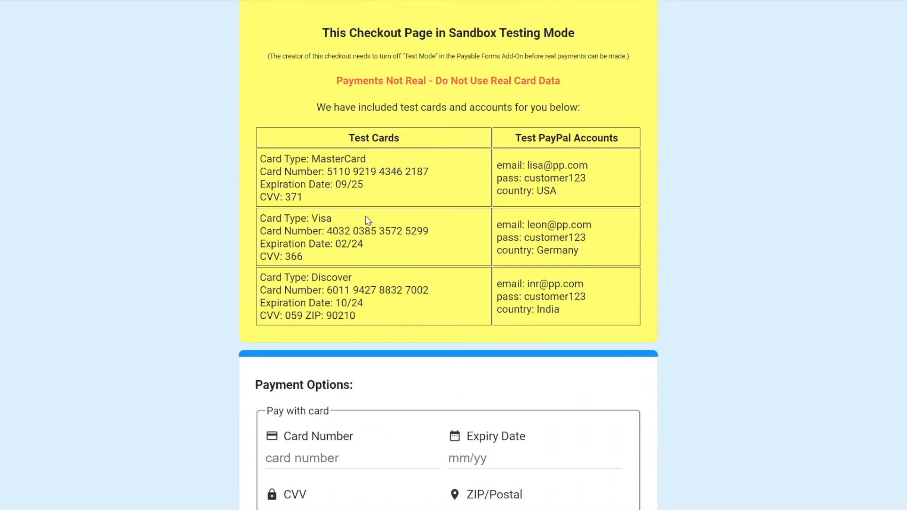
{"action": "left_click_drag", "start_coordinate": [301, 159], "coordinate": [391, 179]}
{"action": "scroll", "coordinate": [475, 313], "scroll_direction": "down", "scroll_amount": 2}
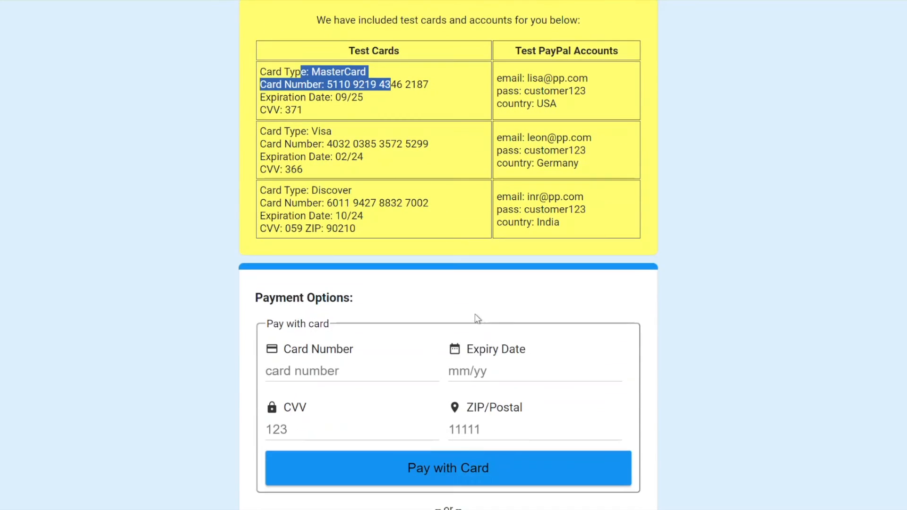
{"action": "scroll", "coordinate": [398, 253], "scroll_direction": "up", "scroll_amount": 1}
{"action": "scroll", "coordinate": [314, 257], "scroll_direction": "down", "scroll_amount": 1}
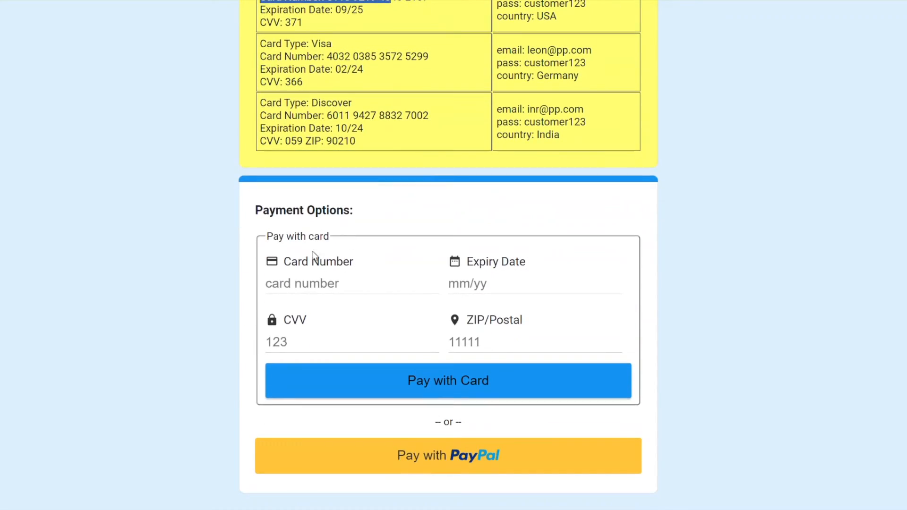
{"action": "scroll", "coordinate": [466, 284], "scroll_direction": "down", "scroll_amount": 1}
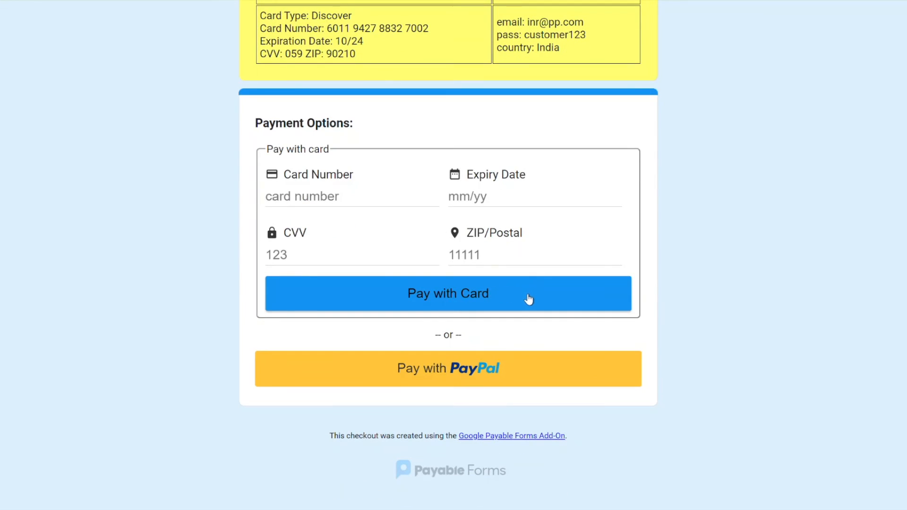
{"action": "scroll", "coordinate": [547, 307], "scroll_direction": "up", "scroll_amount": 20}
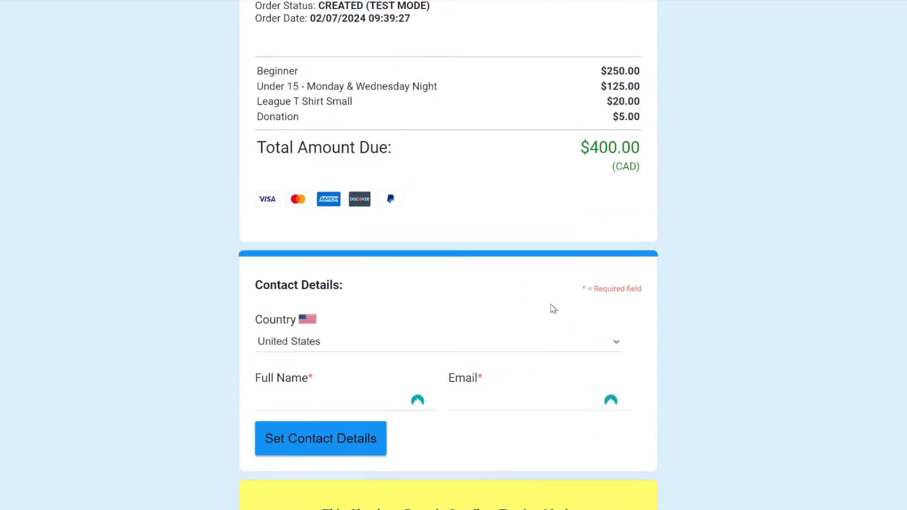
{"action": "scroll", "coordinate": [541, 253], "scroll_direction": "up", "scroll_amount": 4}
{"action": "scroll", "coordinate": [539, 254], "scroll_direction": "down", "scroll_amount": 11}
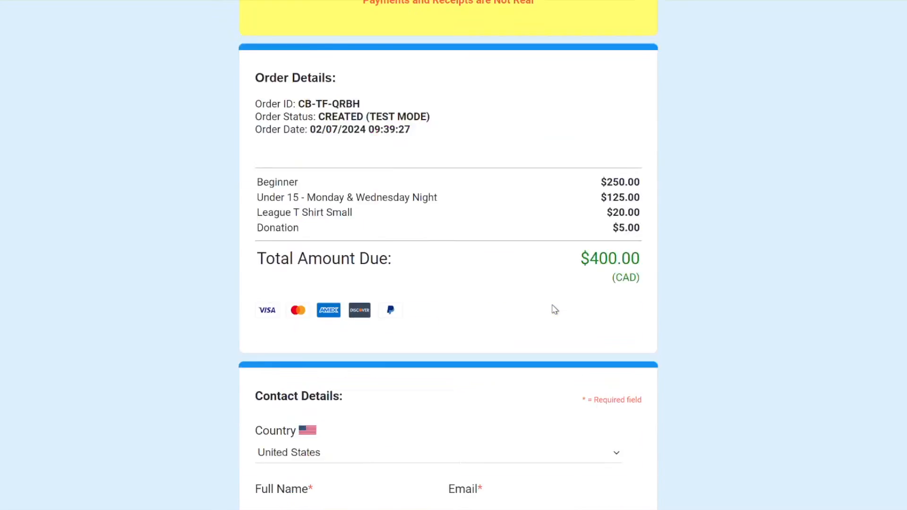
{"action": "left_click_drag", "start_coordinate": [595, 124], "coordinate": [625, 149]}
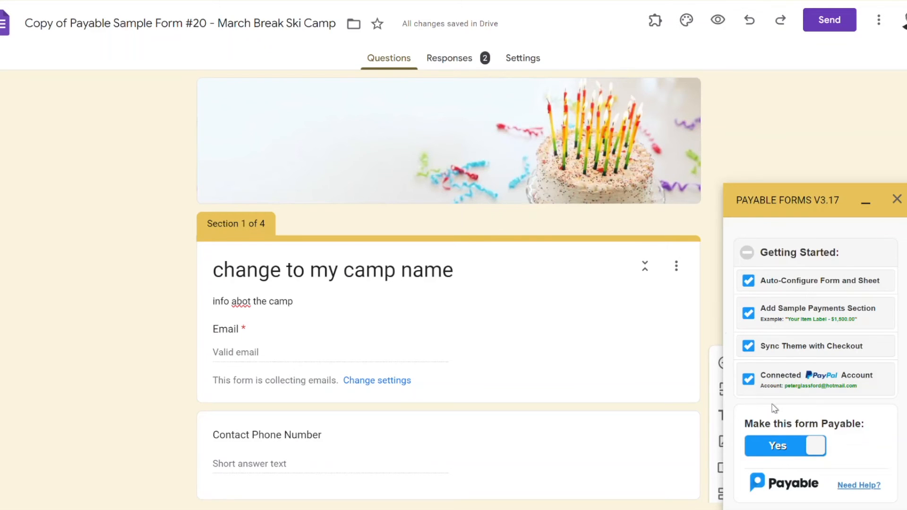
- Switch from the Payable Forms add-on to the form's responses spreadsheet in Google Sheets
{"action": "scroll", "coordinate": [782, 378], "scroll_direction": "down", "scroll_amount": 4}
{"action": "left_click", "coordinate": [788, 398]}
{"action": "left_click", "coordinate": [792, 421]}
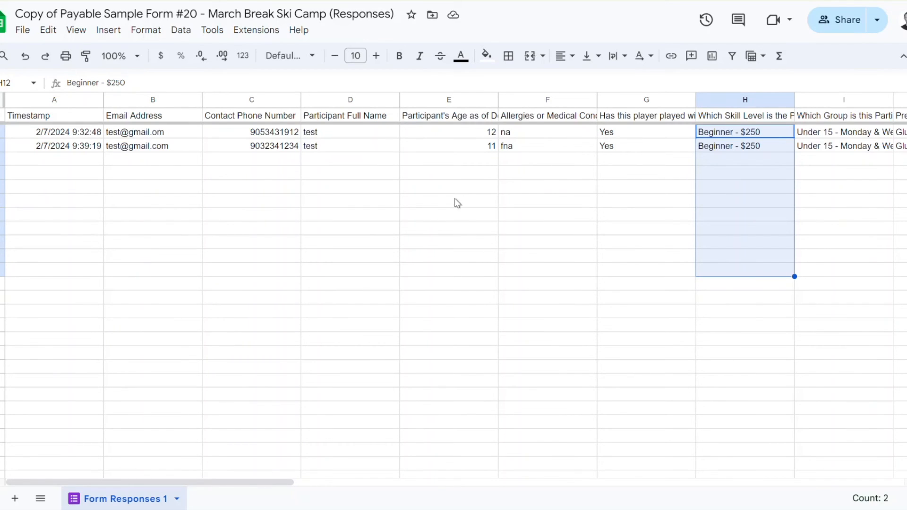
- Examine the submitted response rows from the timestamp through the skill level column, highlighting the skill level entries
{"action": "left_click", "coordinate": [165, 178]}
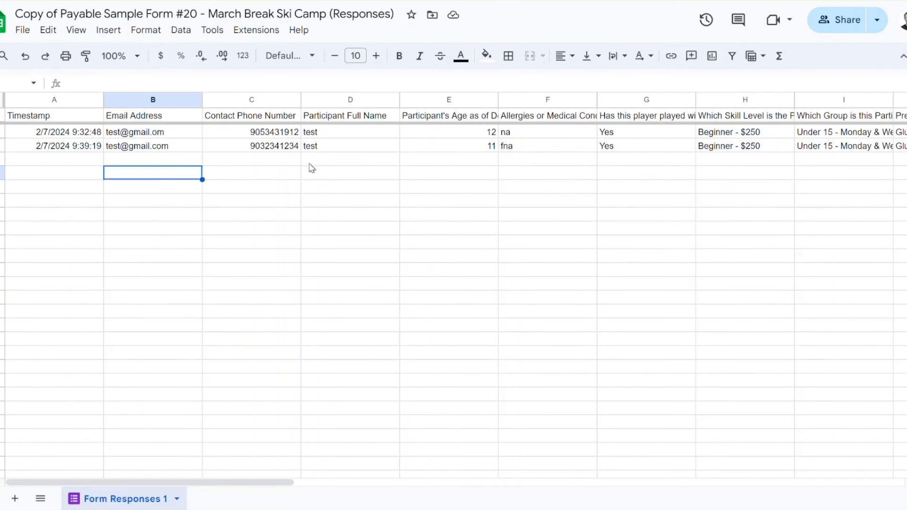
{"action": "left_click_drag", "start_coordinate": [75, 134], "coordinate": [745, 206]}
{"action": "left_click", "coordinate": [748, 134]}
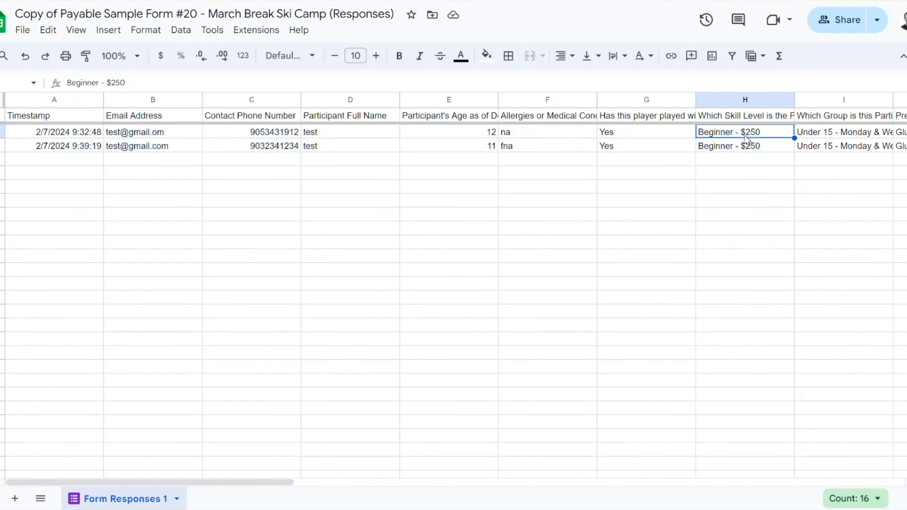
{"action": "left_click_drag", "start_coordinate": [721, 137], "coordinate": [736, 255]}
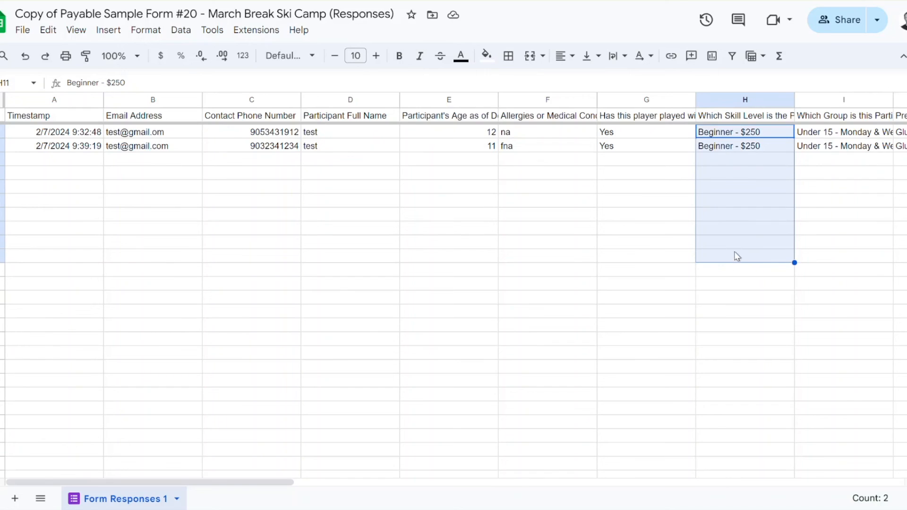